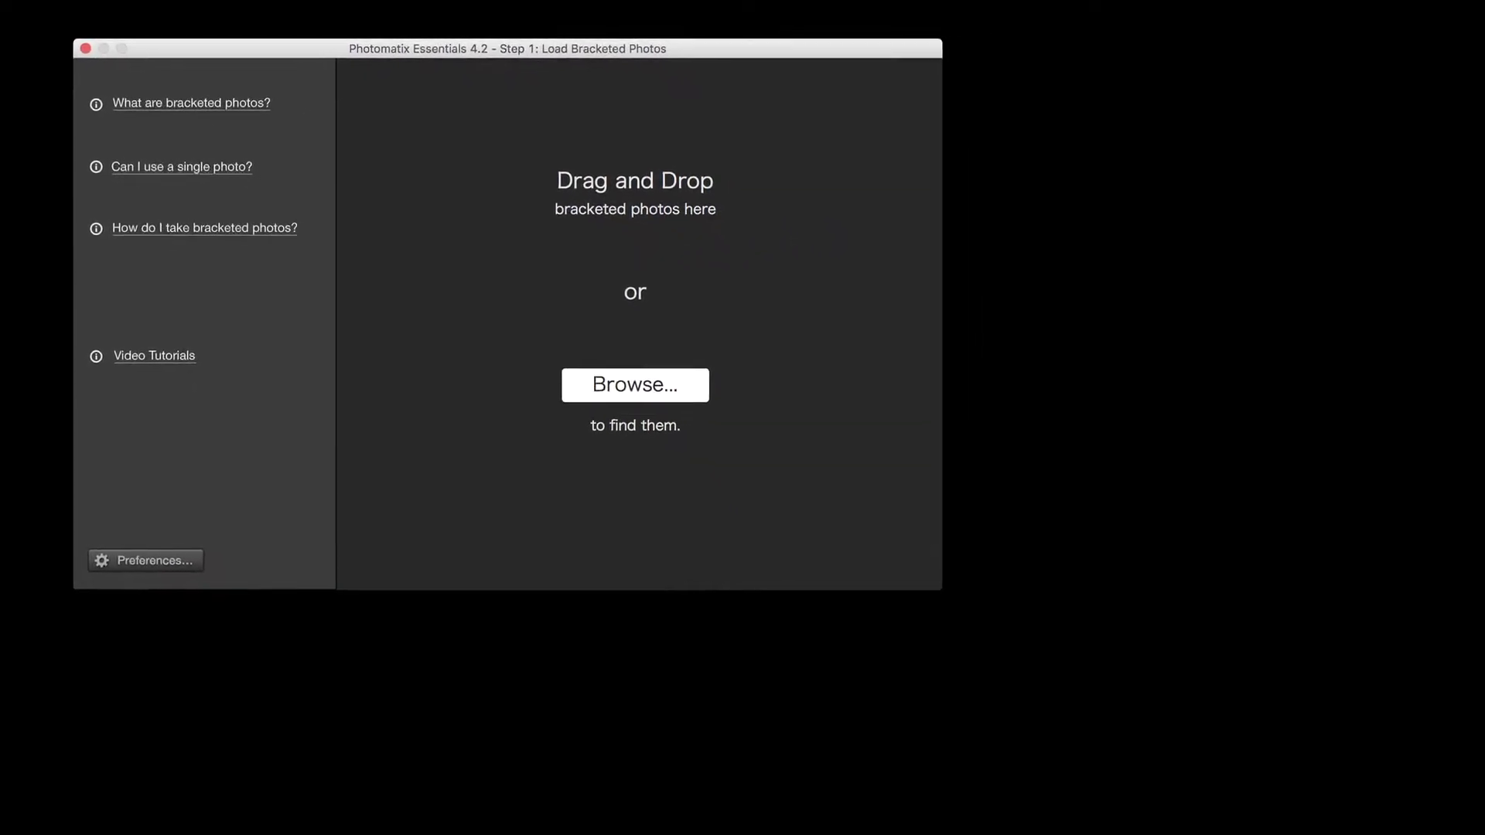
- Drop the three Cove Point lighthouse exposures into Photomatix, keeping all three checked
left_click_drag(982, 772, 1253, 686)
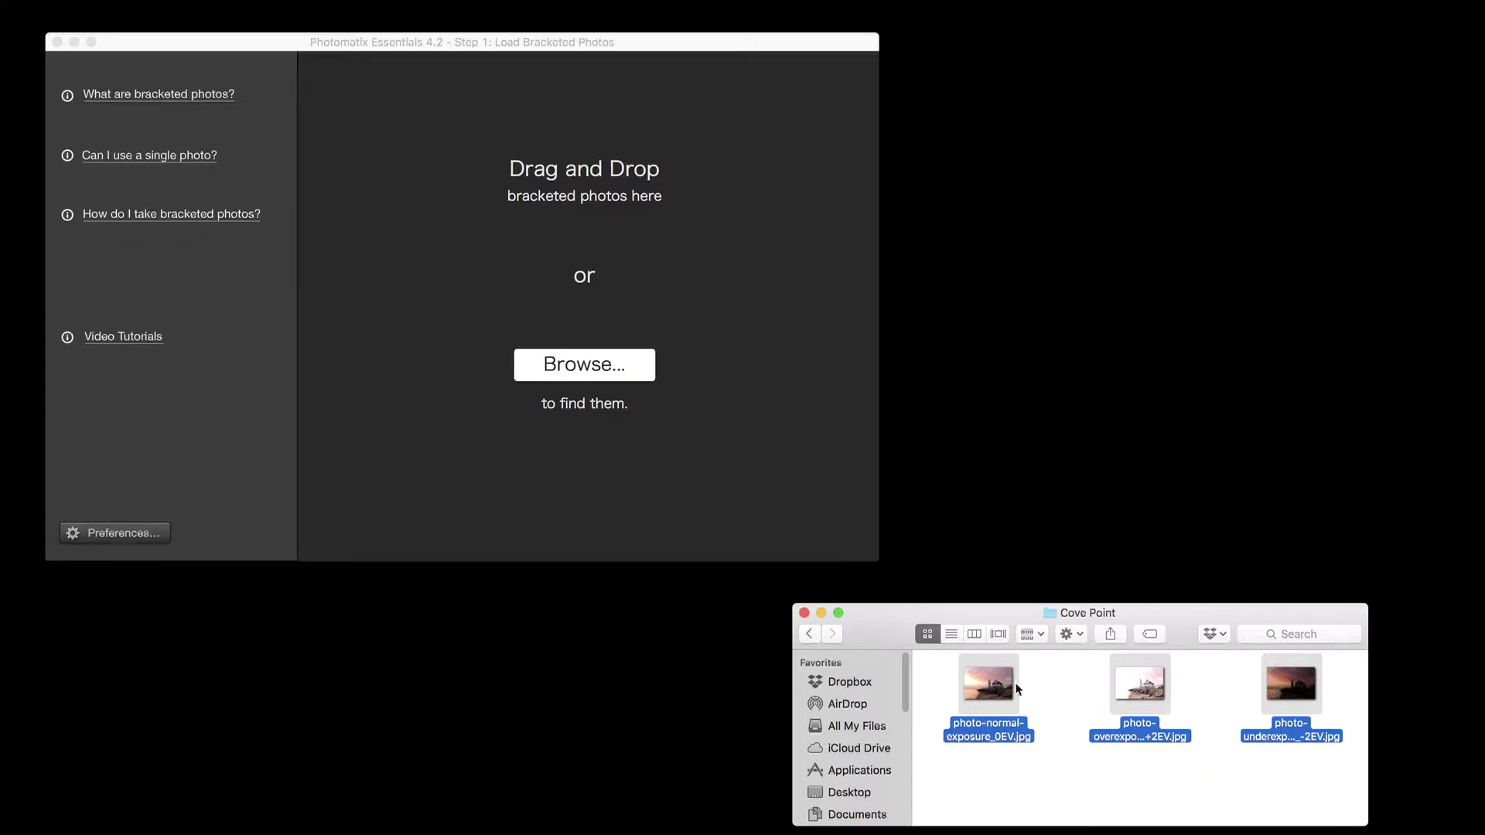
left_click_drag(1017, 690, 502, 340)
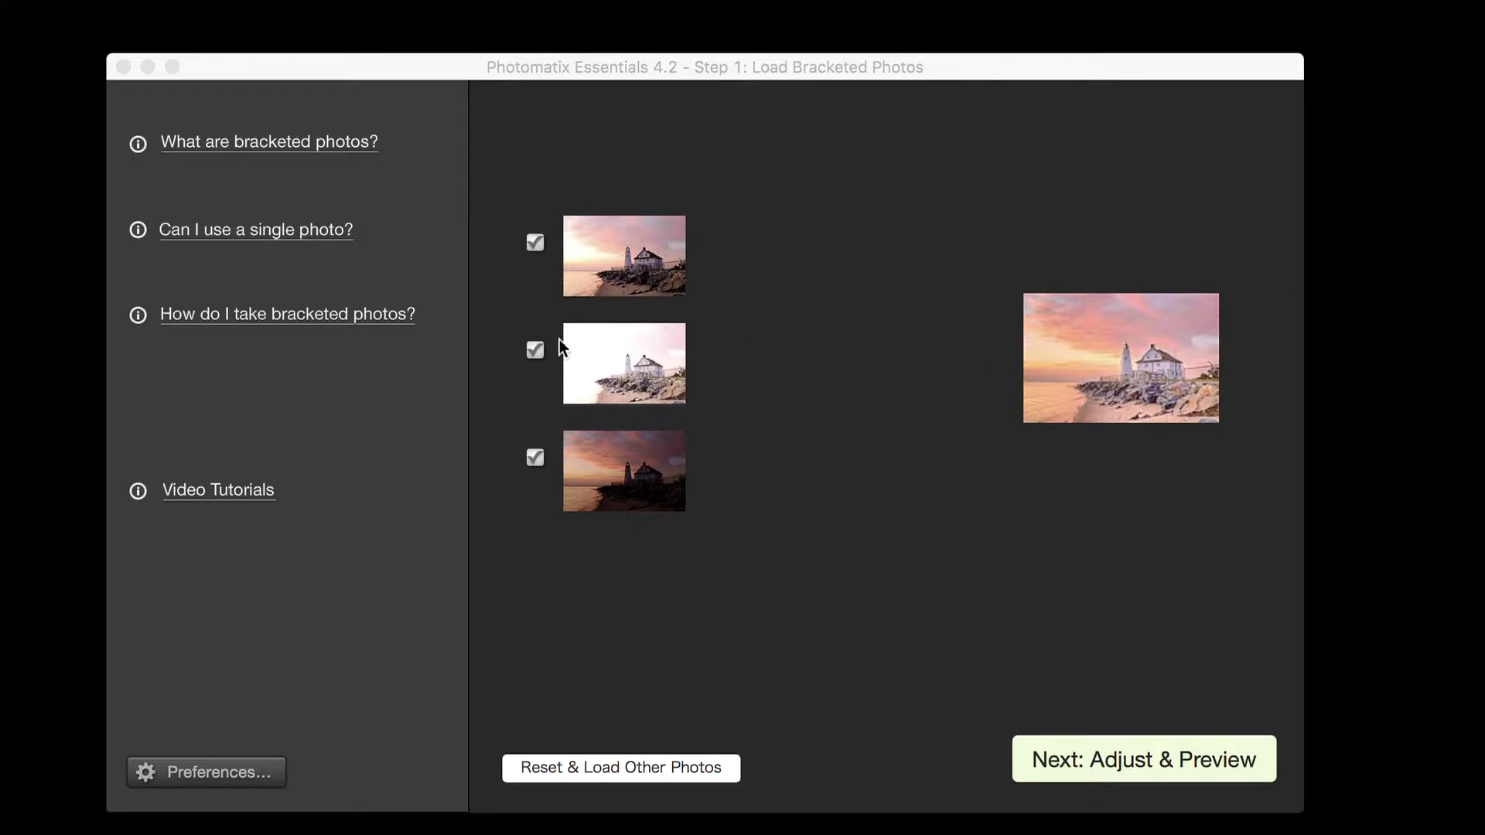
left_click(535, 352)
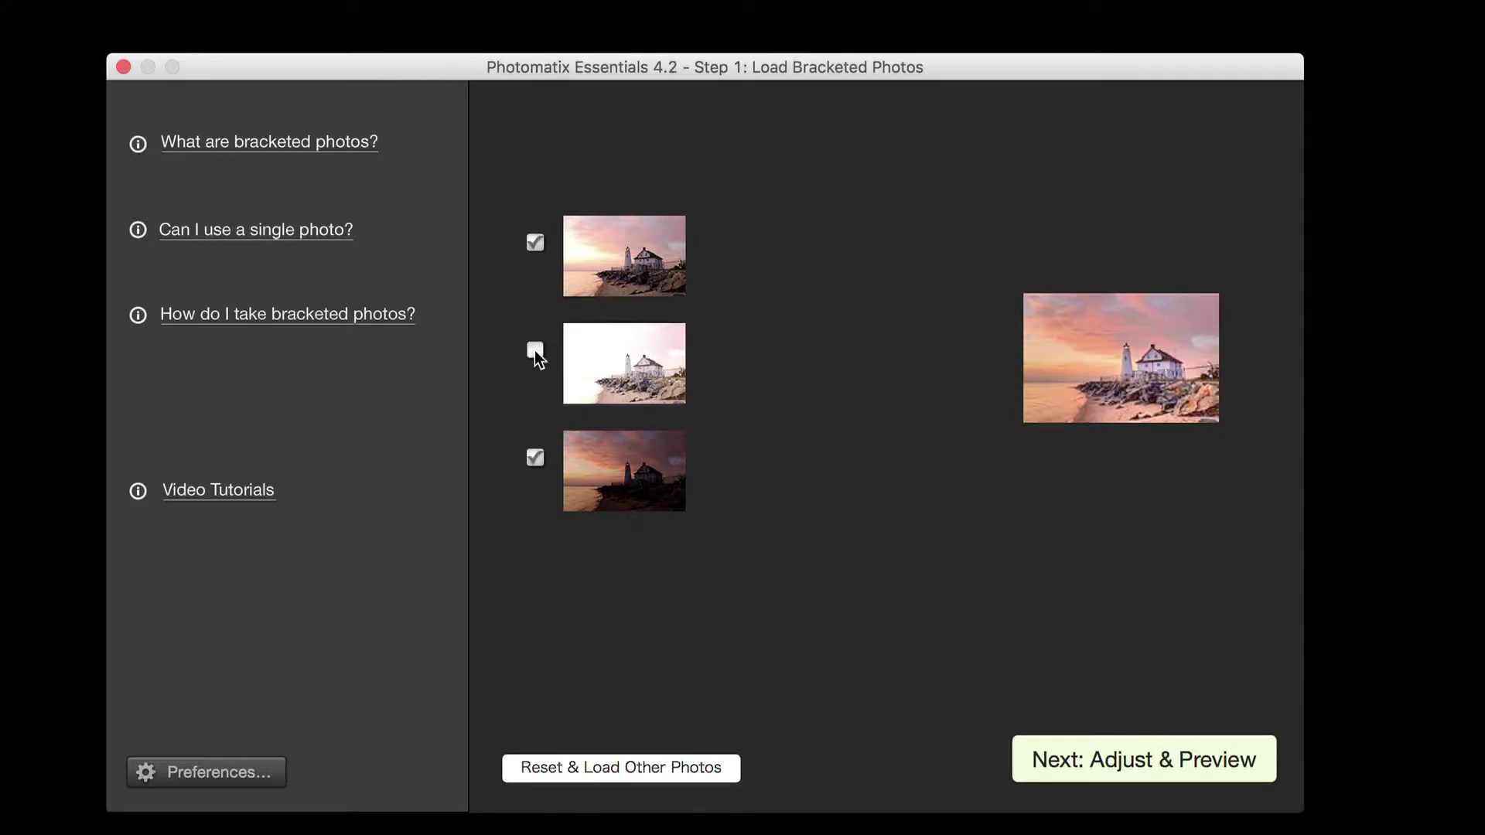
left_click(535, 458)
left_click(535, 458)
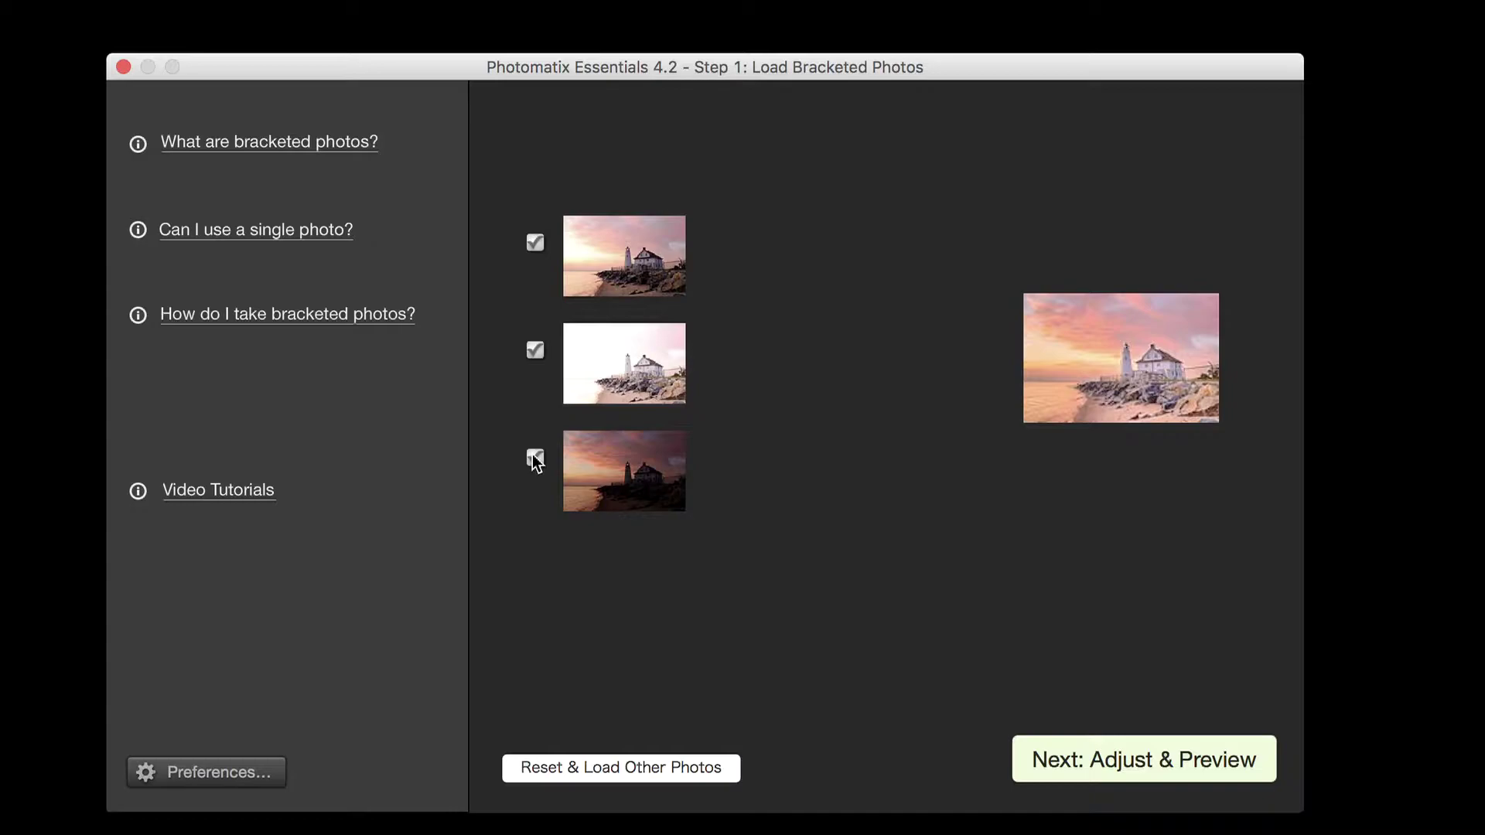
- Merge with Align bracketed photos on and Remove ghosts left off
left_click(1137, 767)
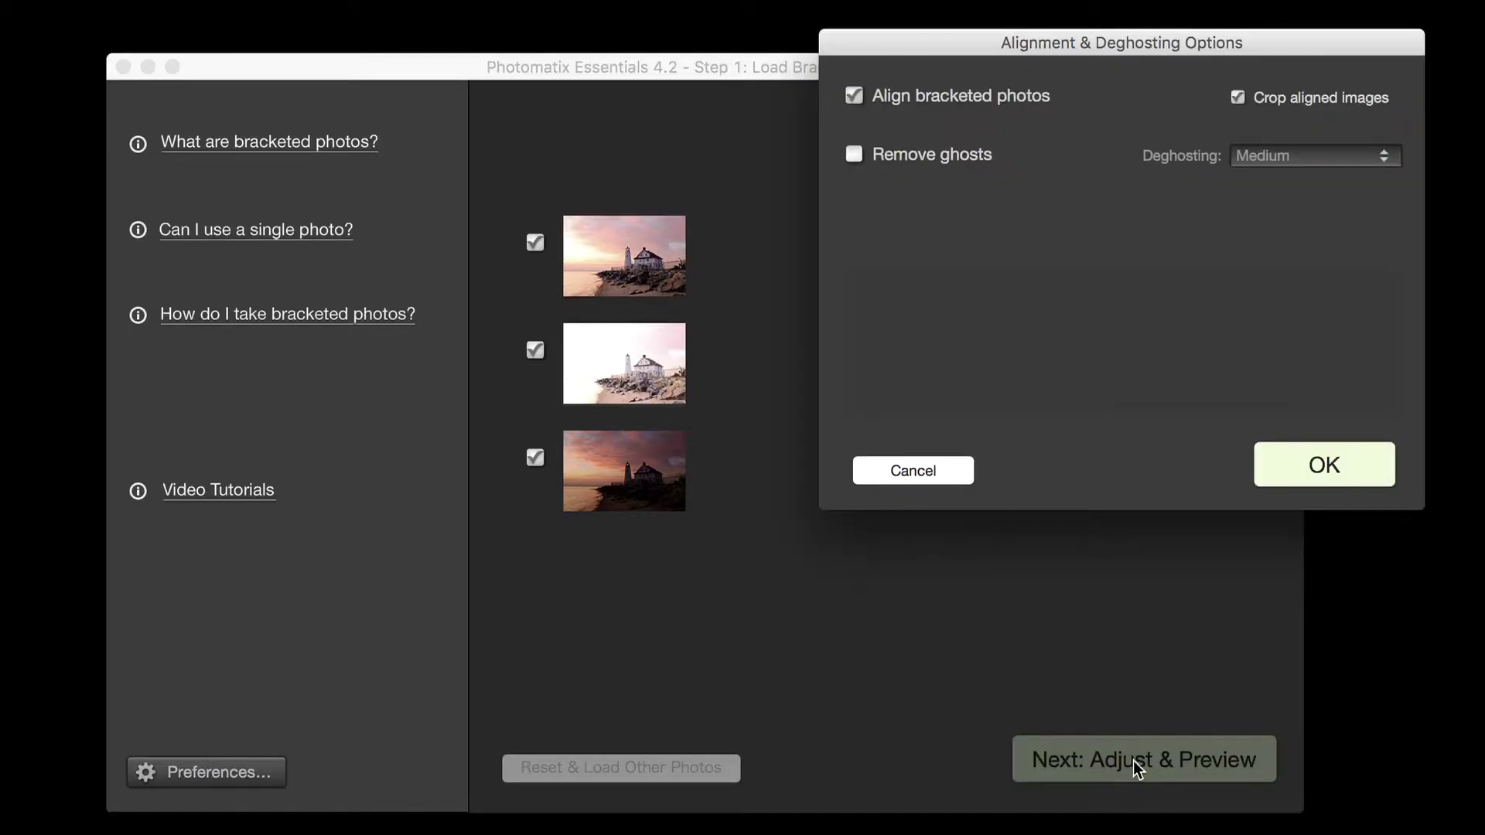
mouse_move(1071, 112)
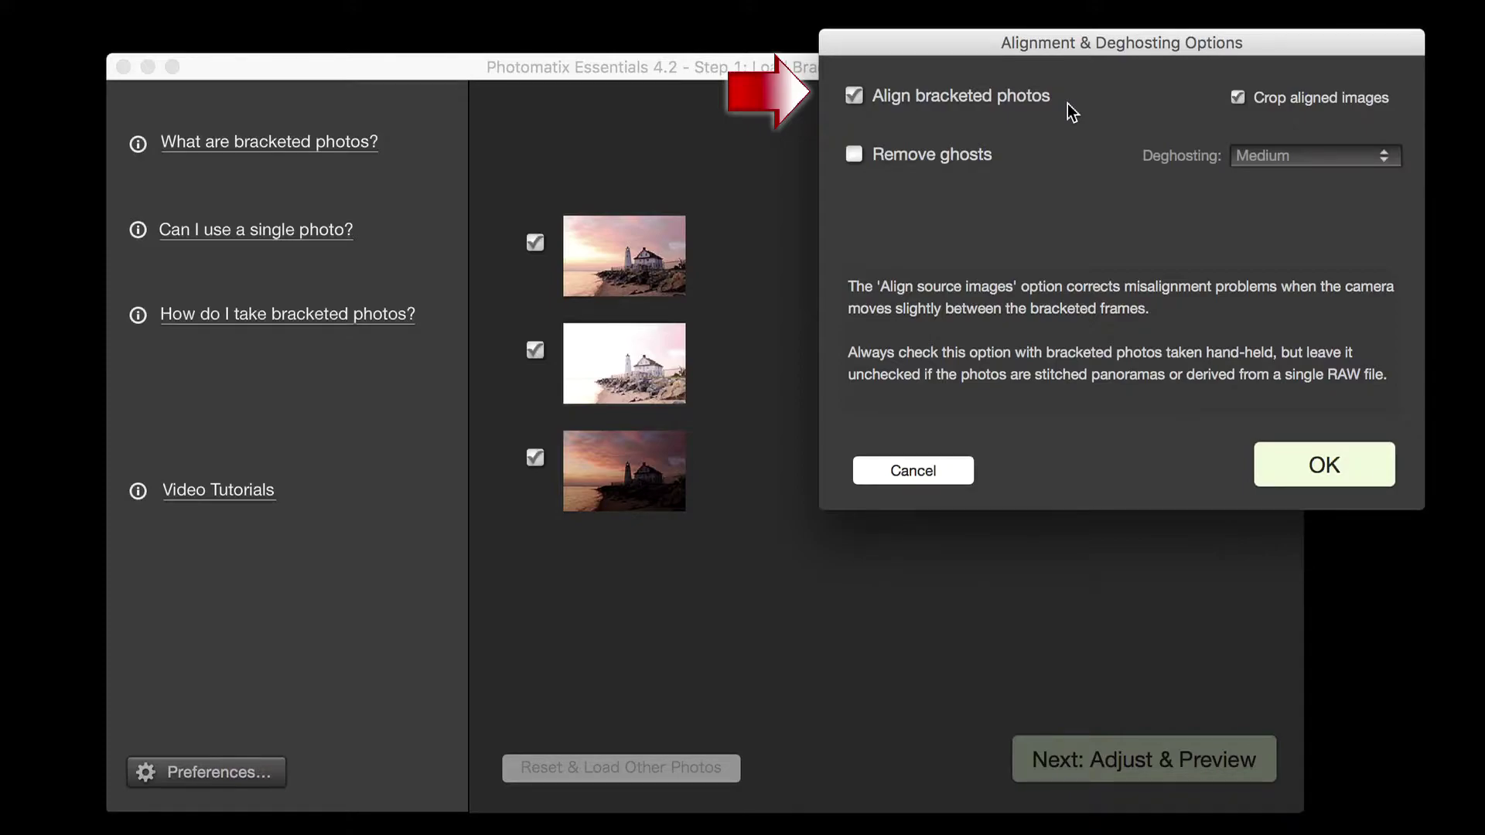
mouse_move(1013, 155)
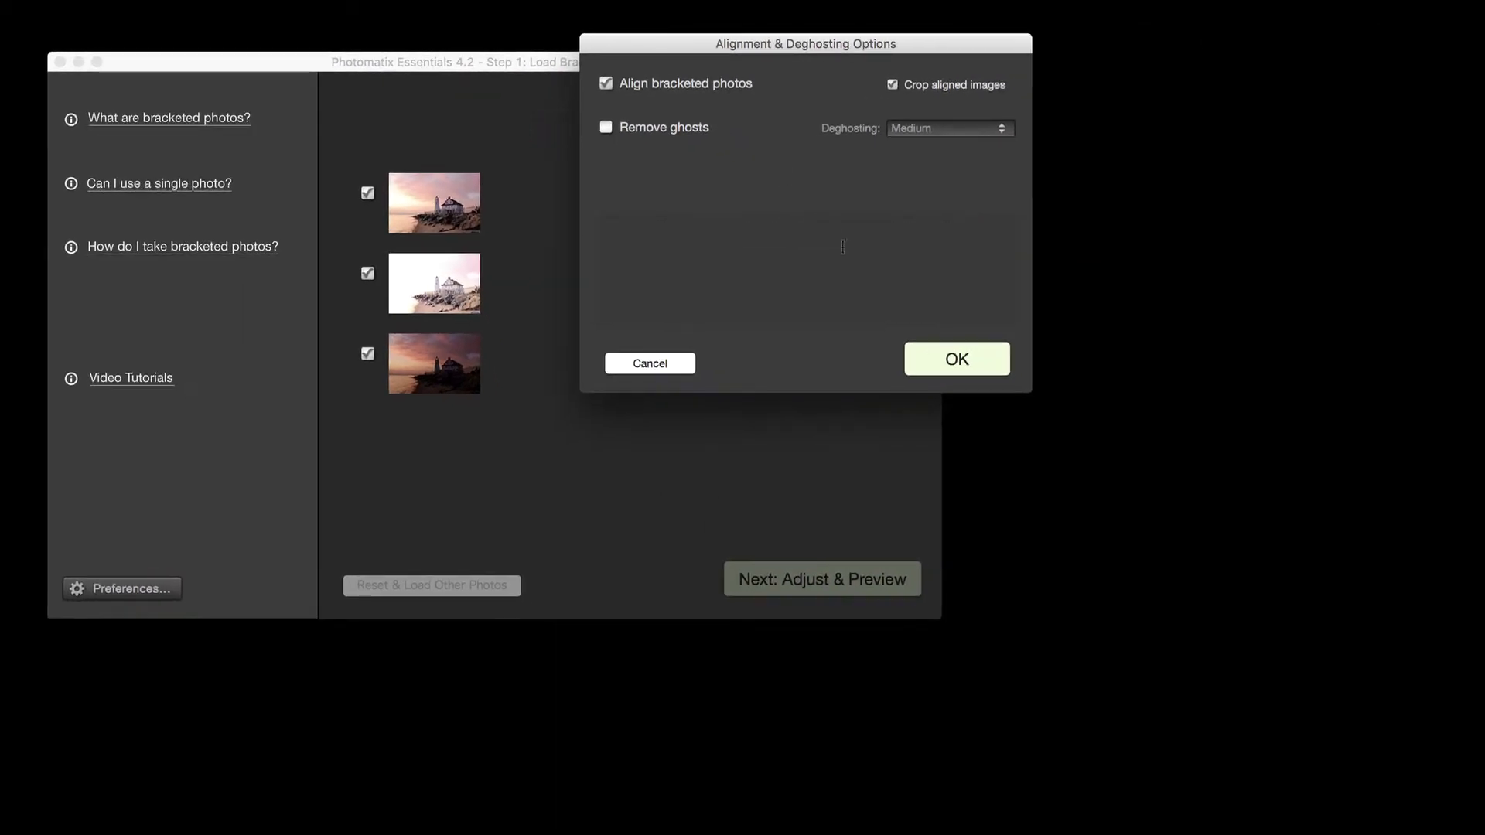
left_click(936, 367)
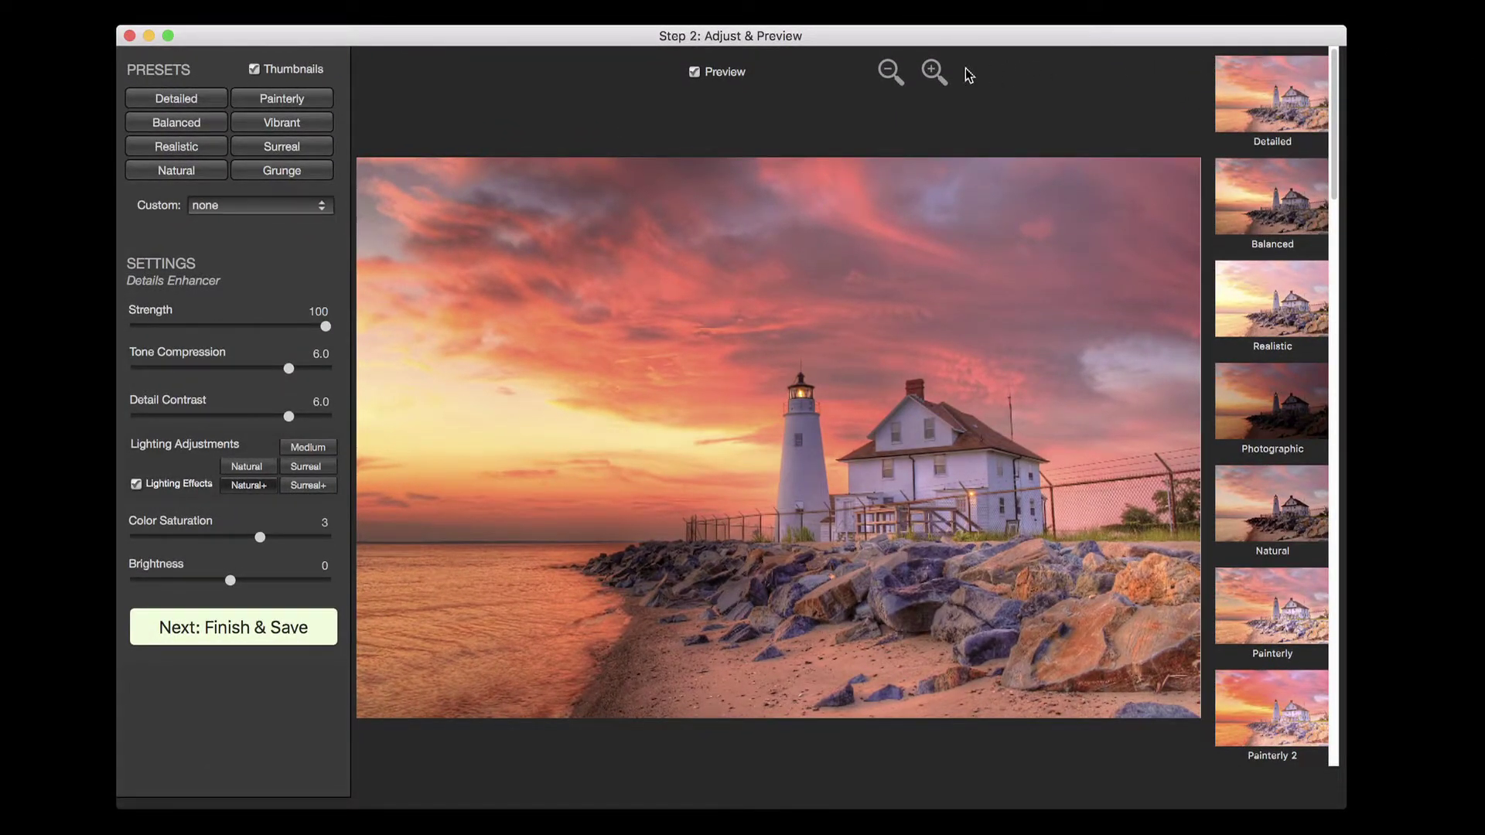
left_click(891, 74)
left_click(892, 75)
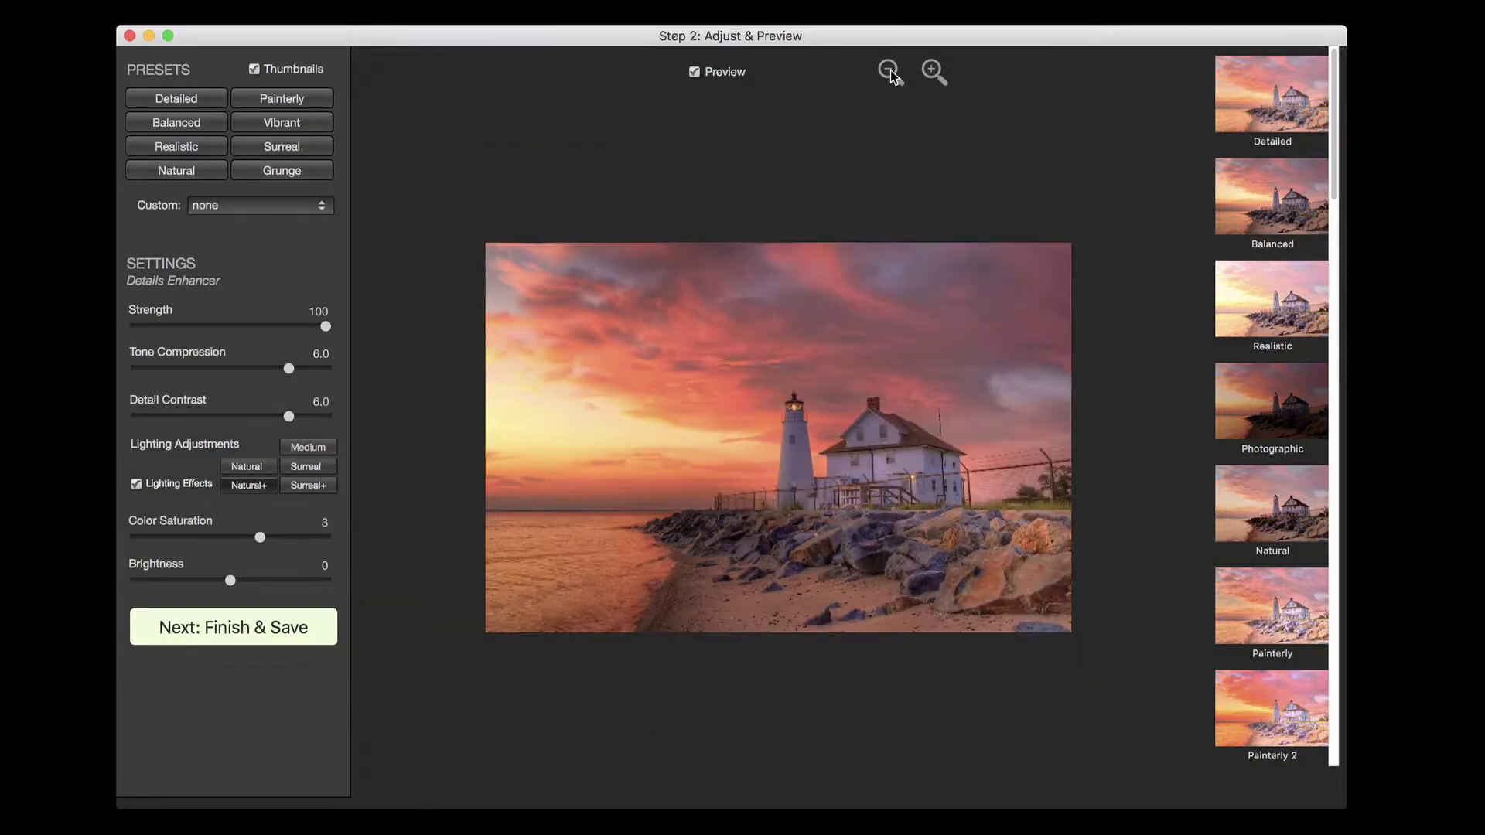
left_click(928, 75)
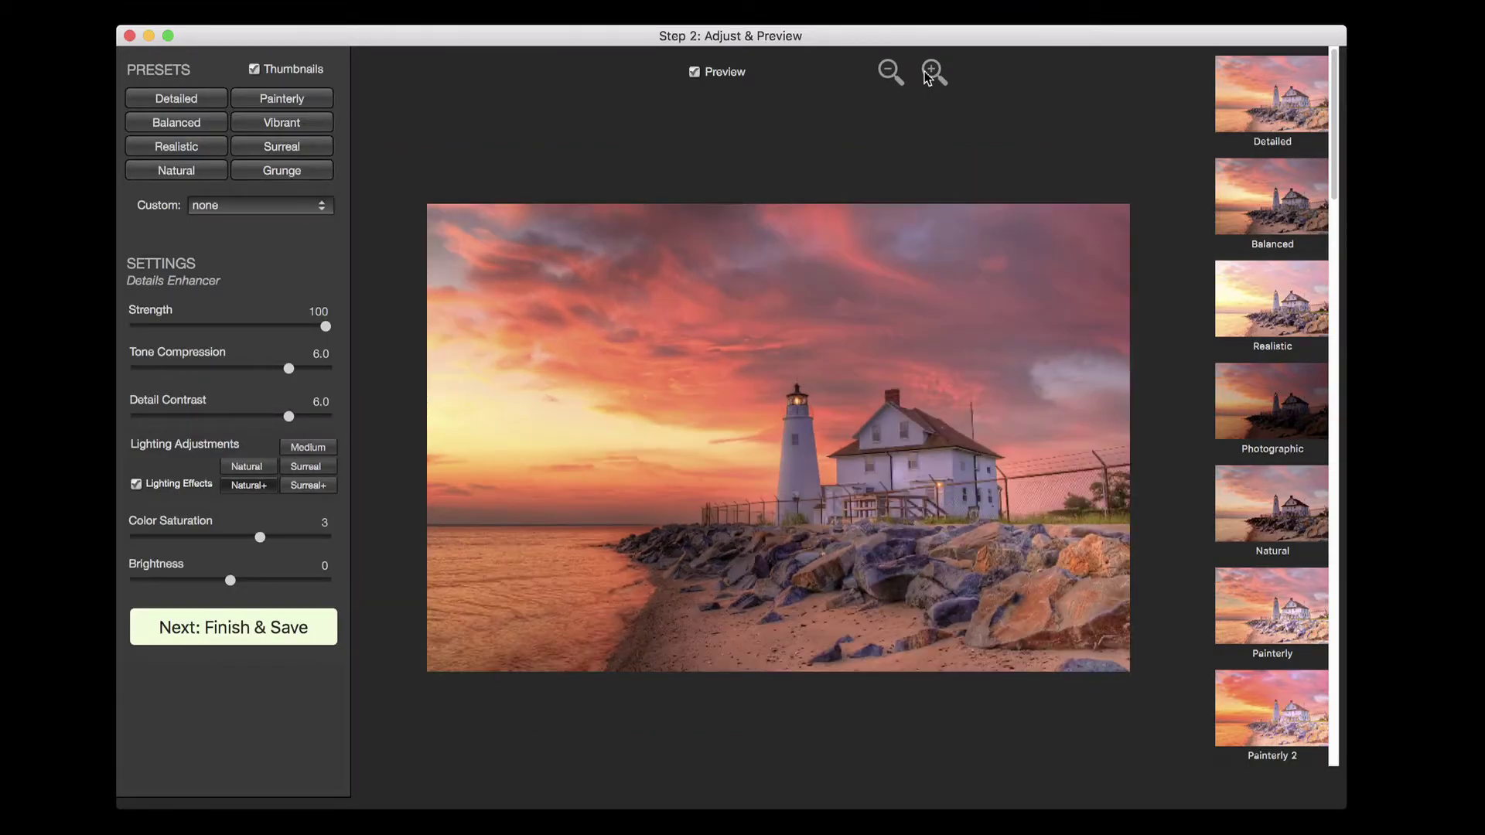
left_click(928, 75)
left_click(928, 75)
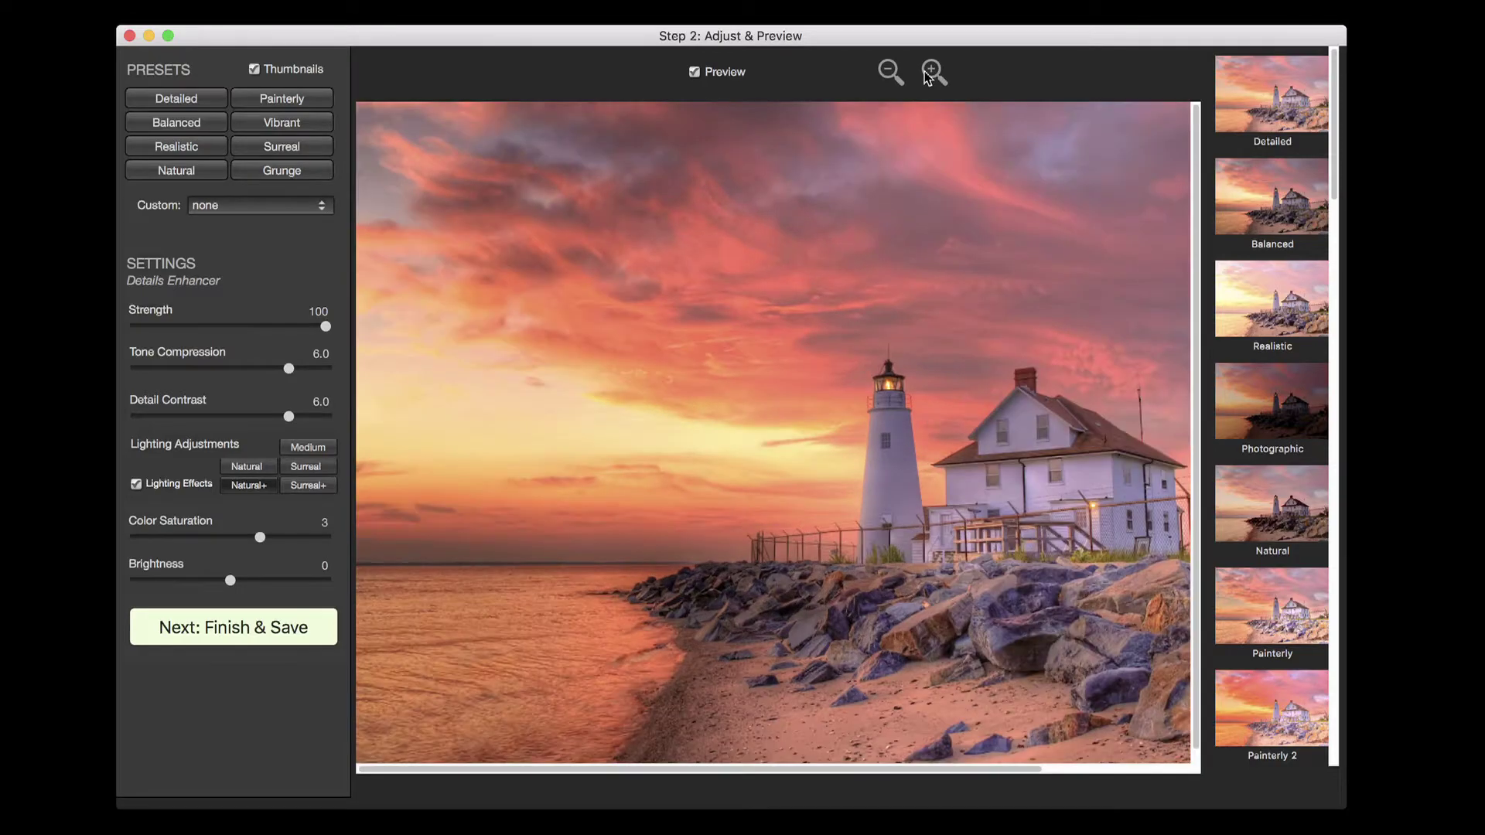
left_click(890, 74)
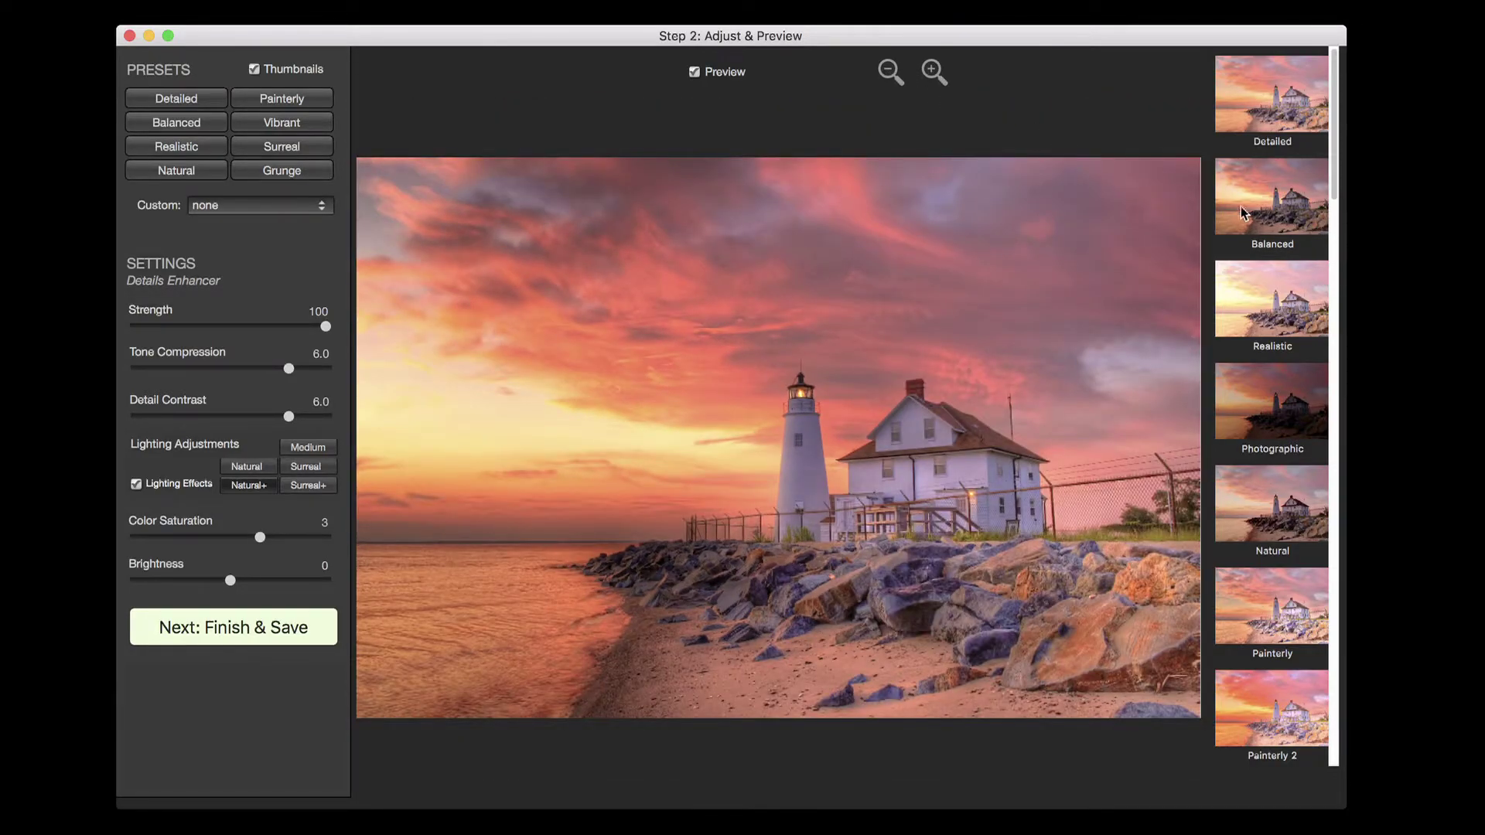
- Preview the Balanced, Realistic, Photographic, Natural and Painterly presets on the photo
scroll(1265, 217, "down", 1)
scroll(1266, 217, "down", 10)
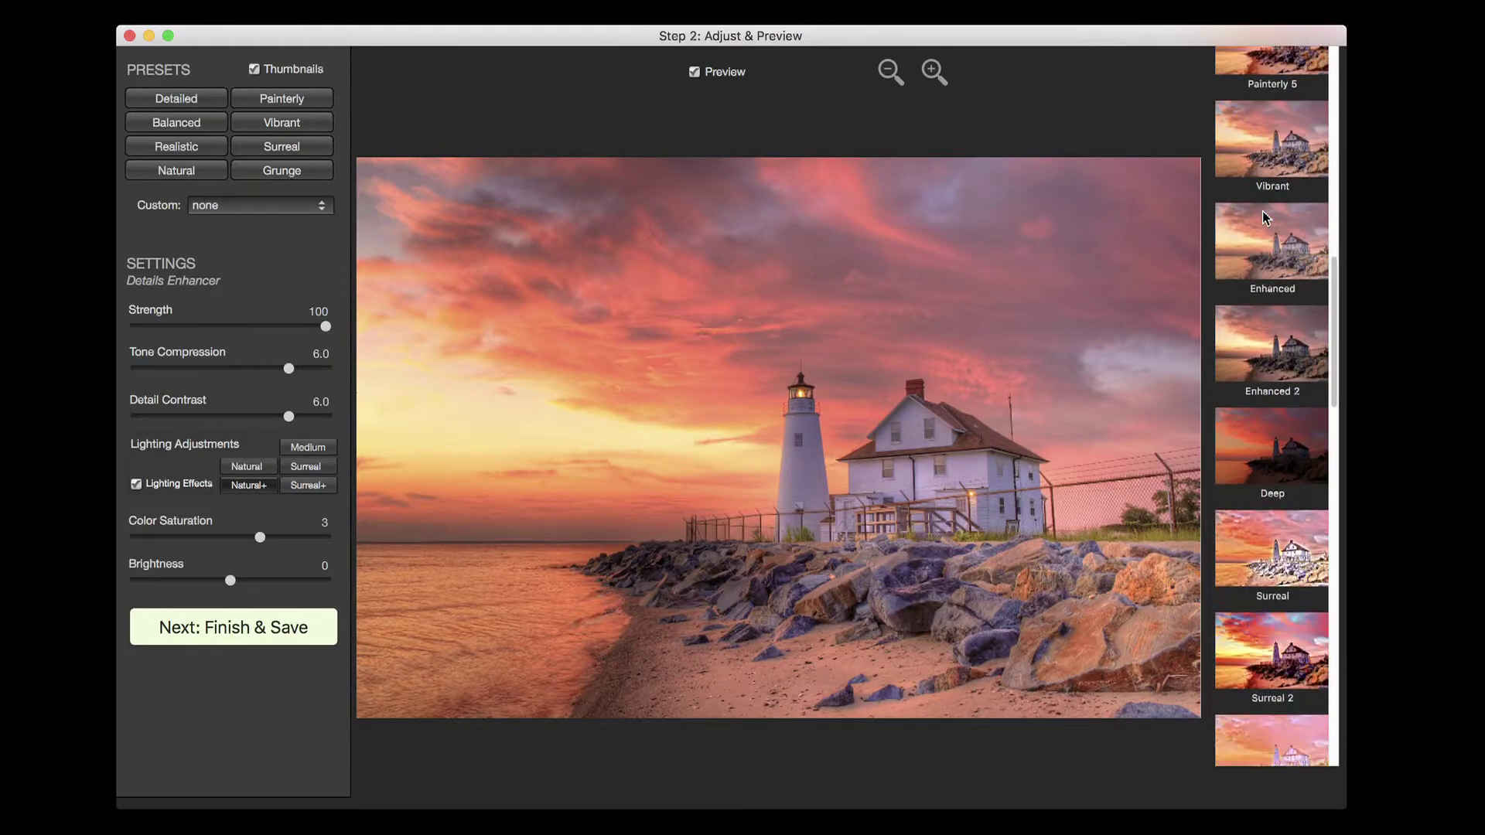
scroll(1265, 216, "down", 15)
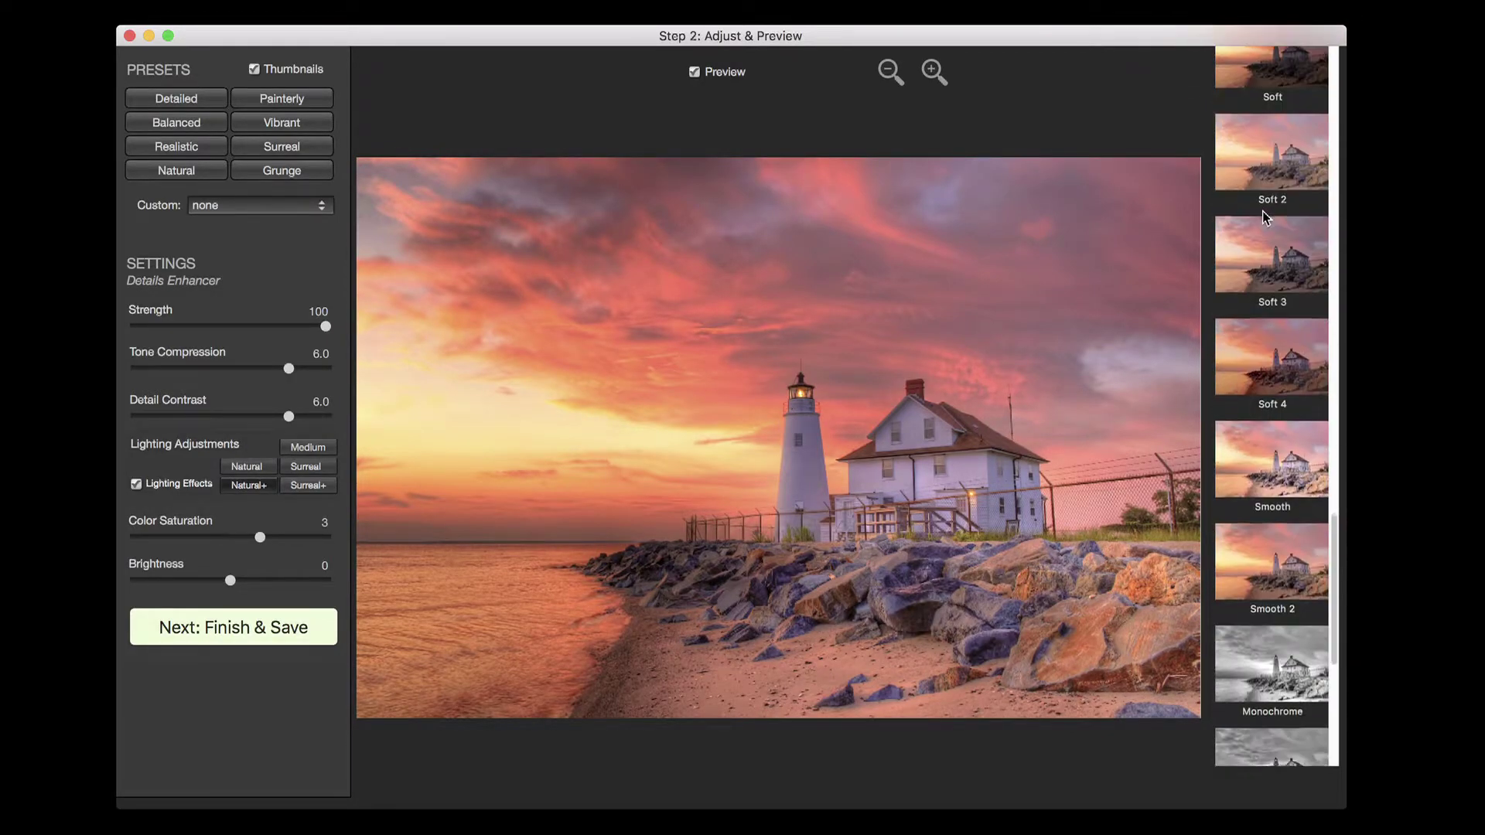
scroll(1266, 217, "up", 20)
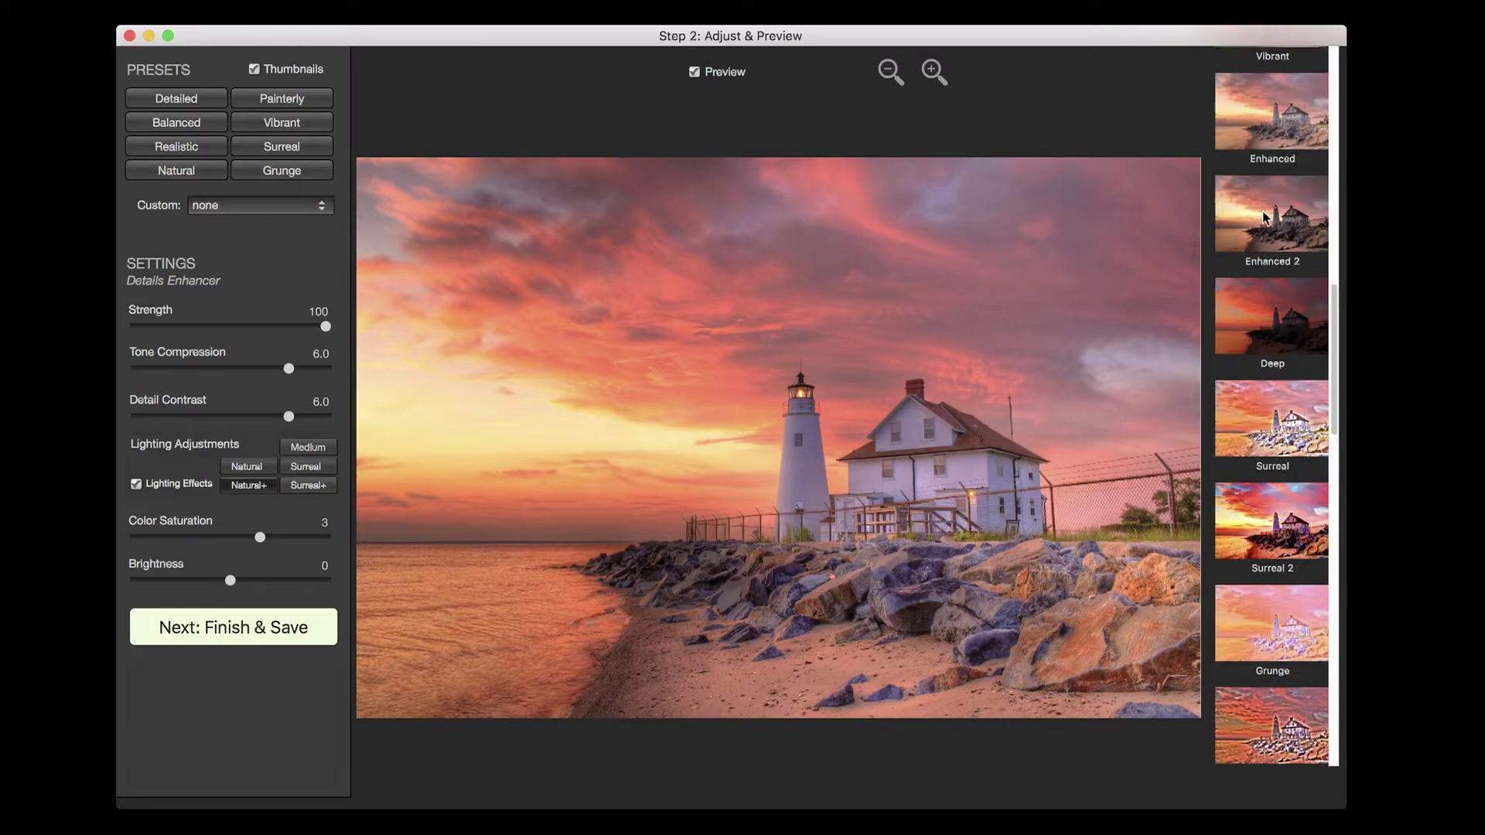
scroll(1265, 217, "up", 8)
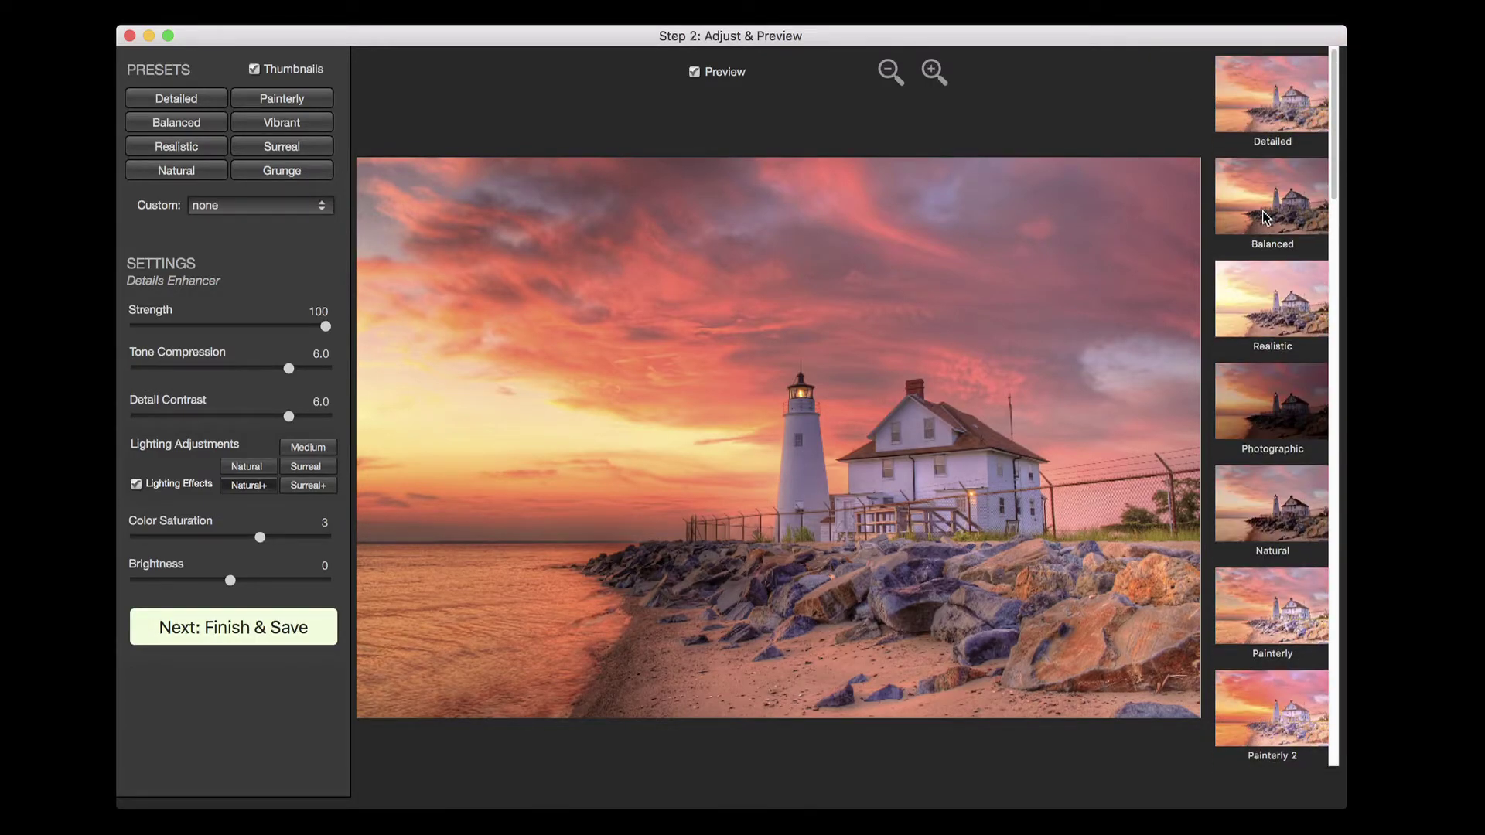
left_click(1266, 216)
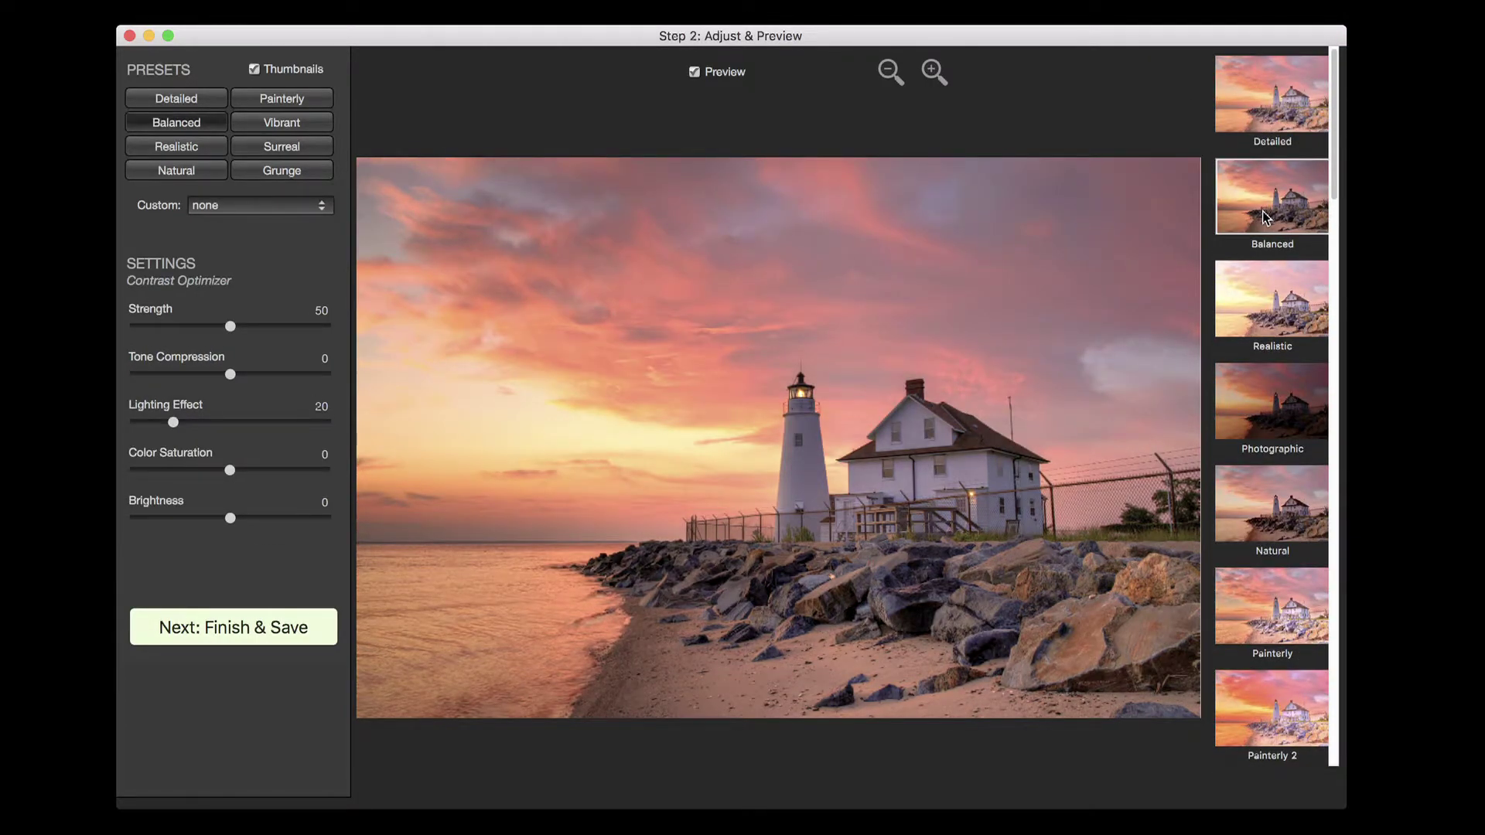
left_click(1264, 301)
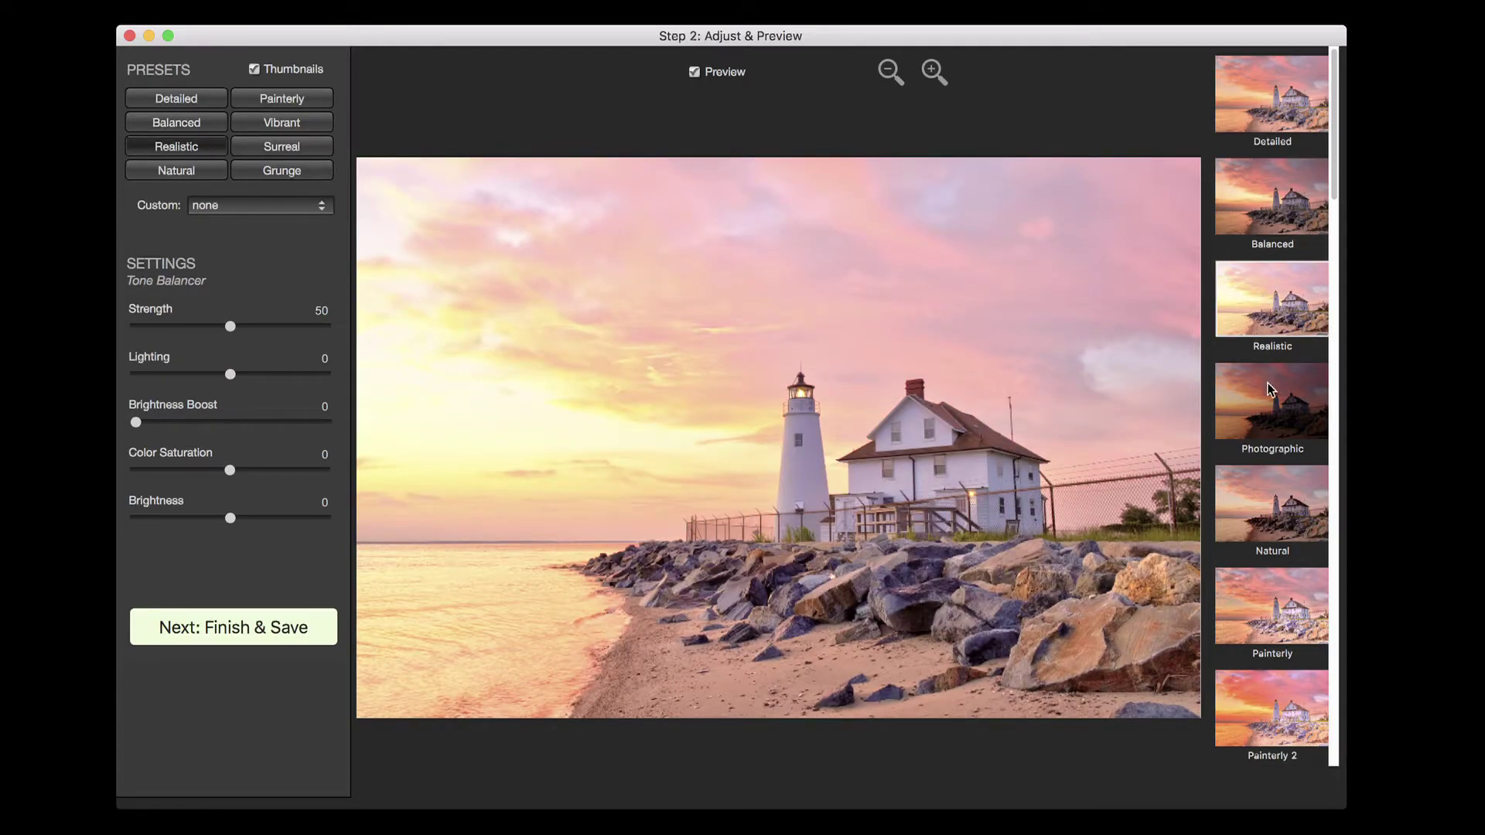
left_click(1271, 408)
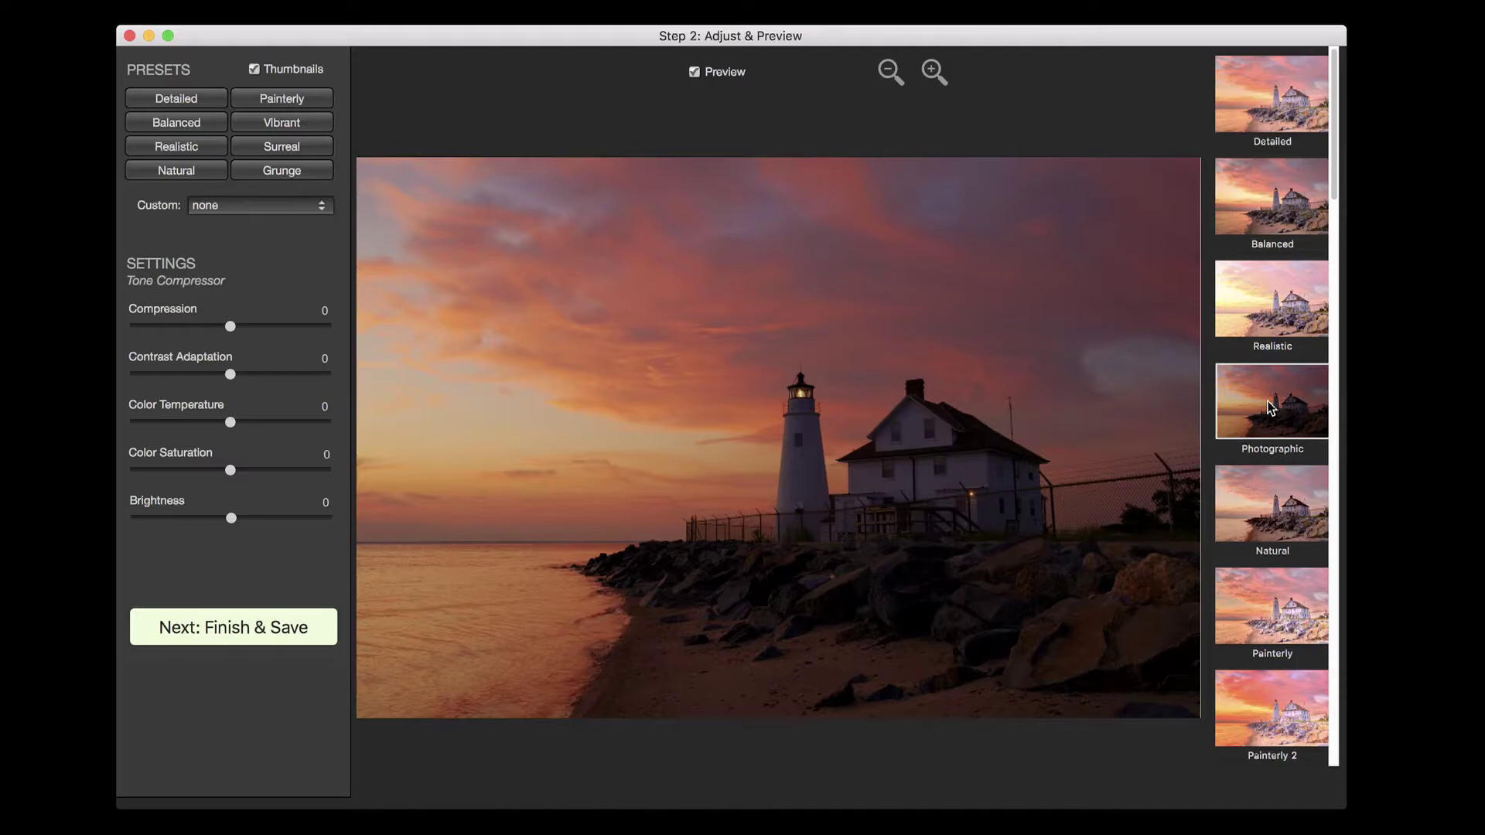
left_click(1274, 515)
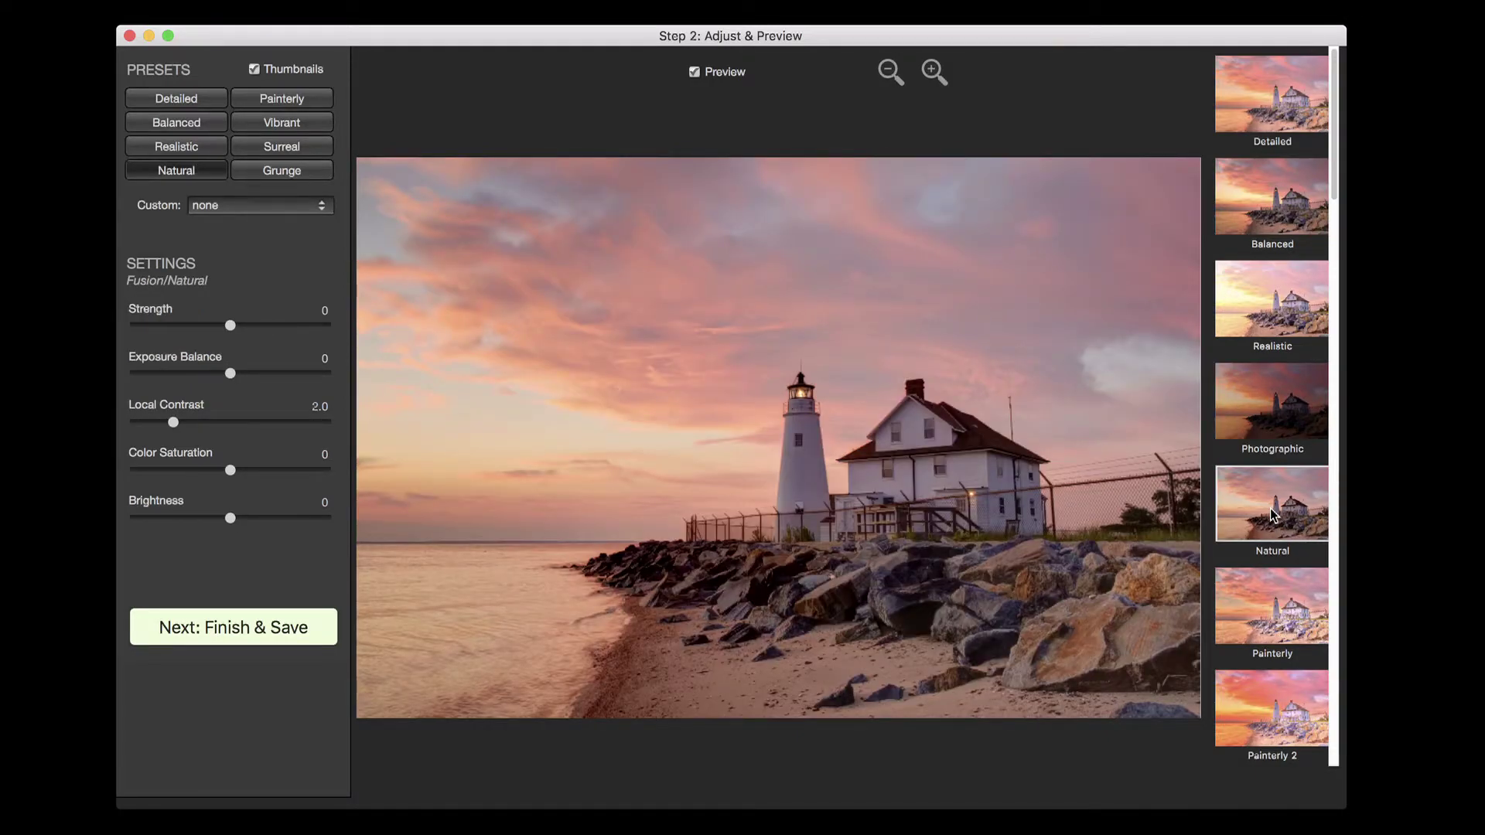
left_click(1272, 611)
- Preview the Painterly 2, Painterly 5, Vibrant, Enhanced, Surreal and Surreal 2 presets
scroll(1271, 611, "down", 5)
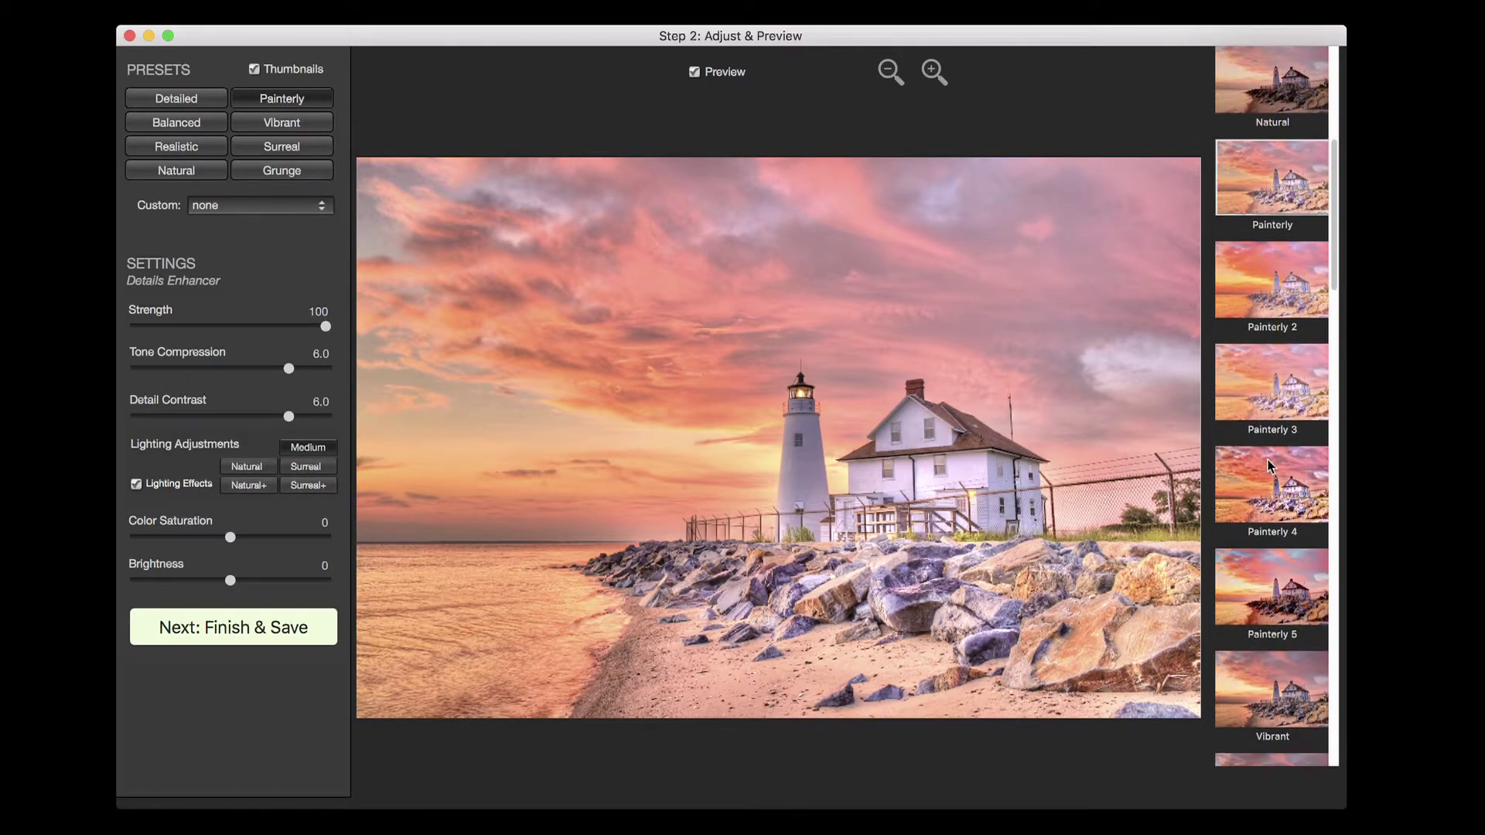
left_click(1281, 314)
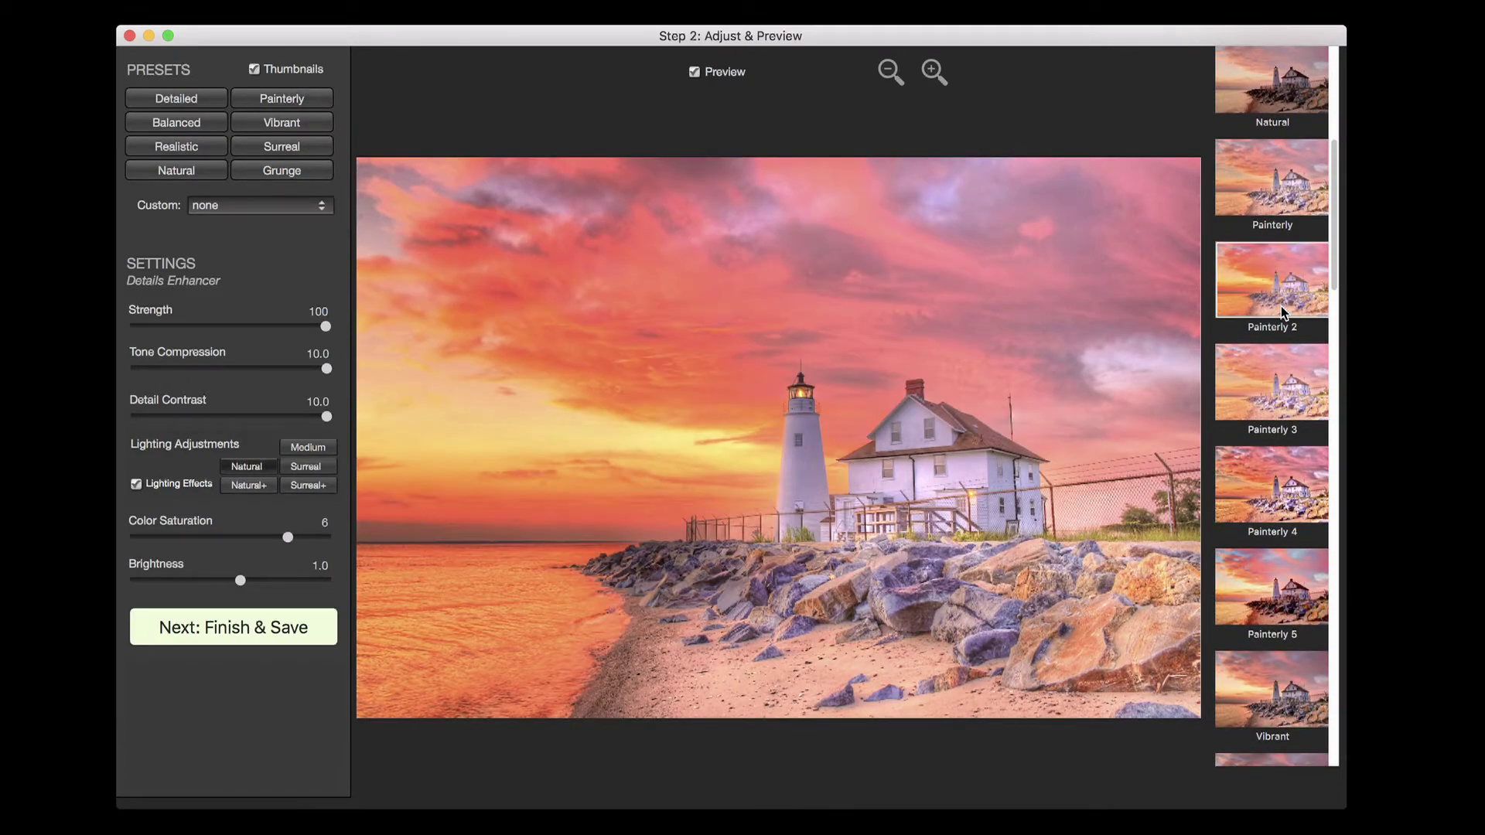
left_click(1280, 592)
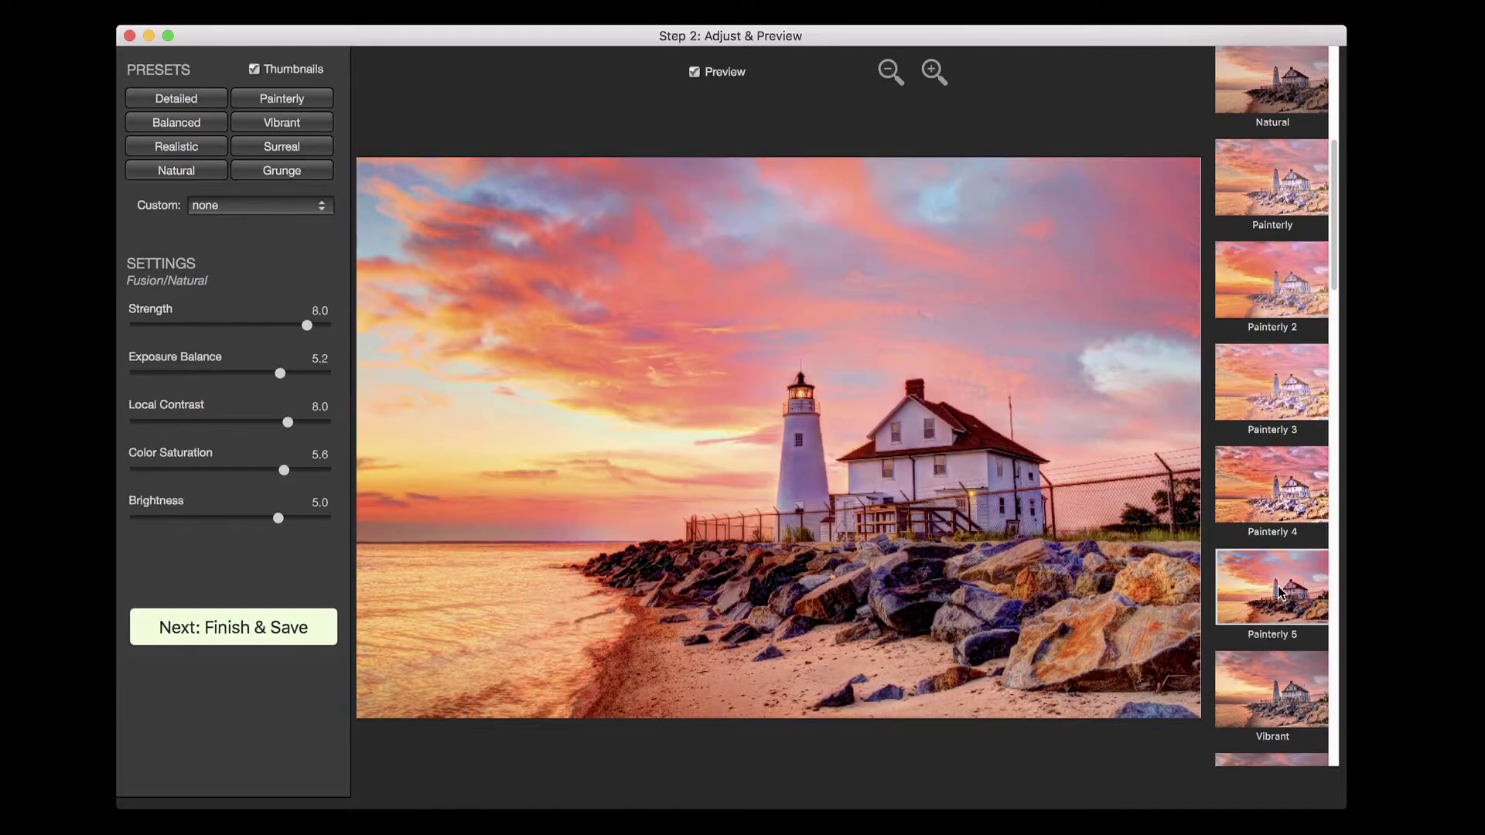
scroll(1280, 592, "down", 10)
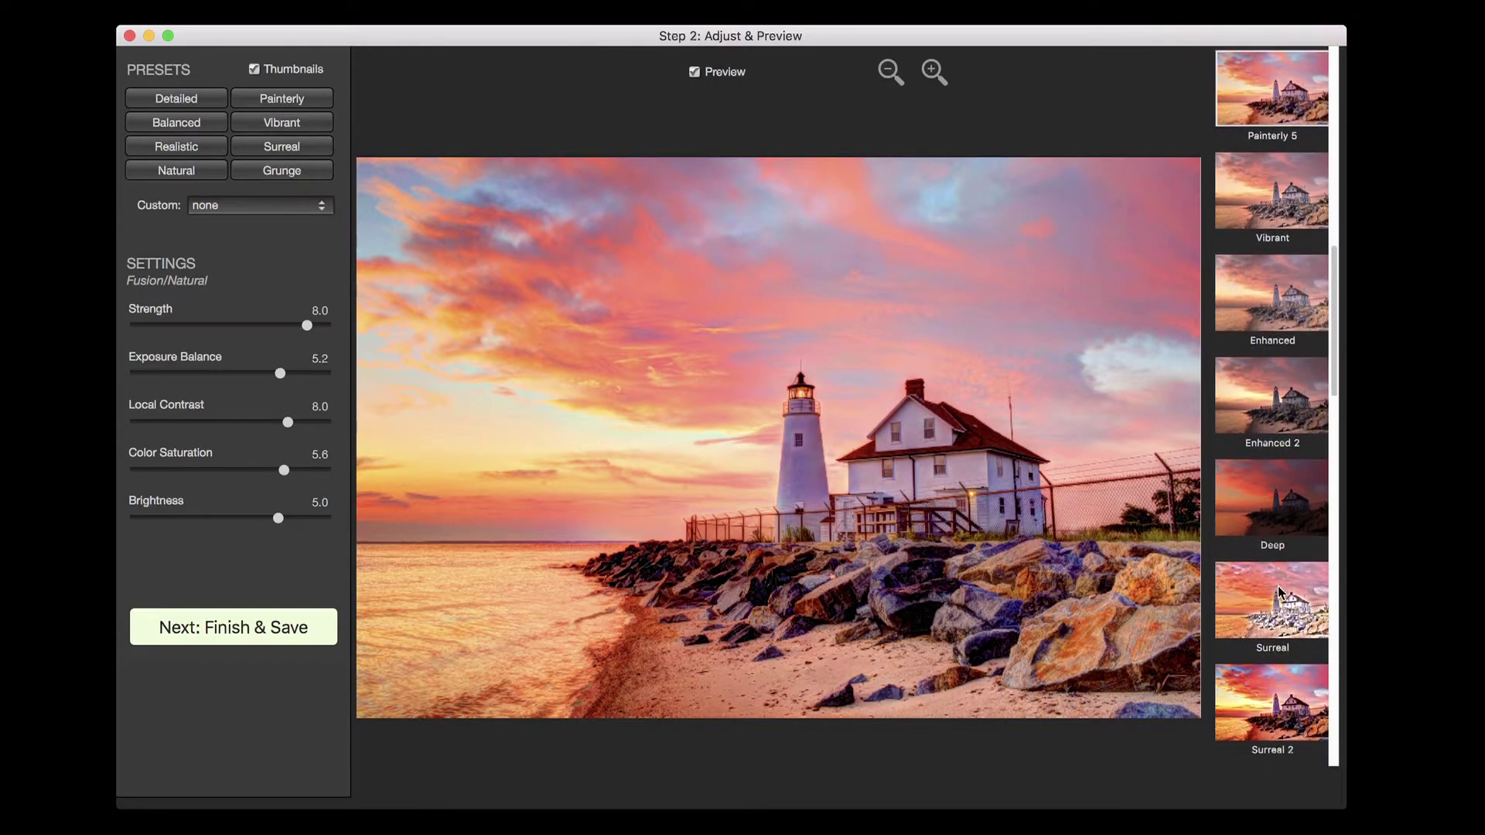
left_click(1269, 209)
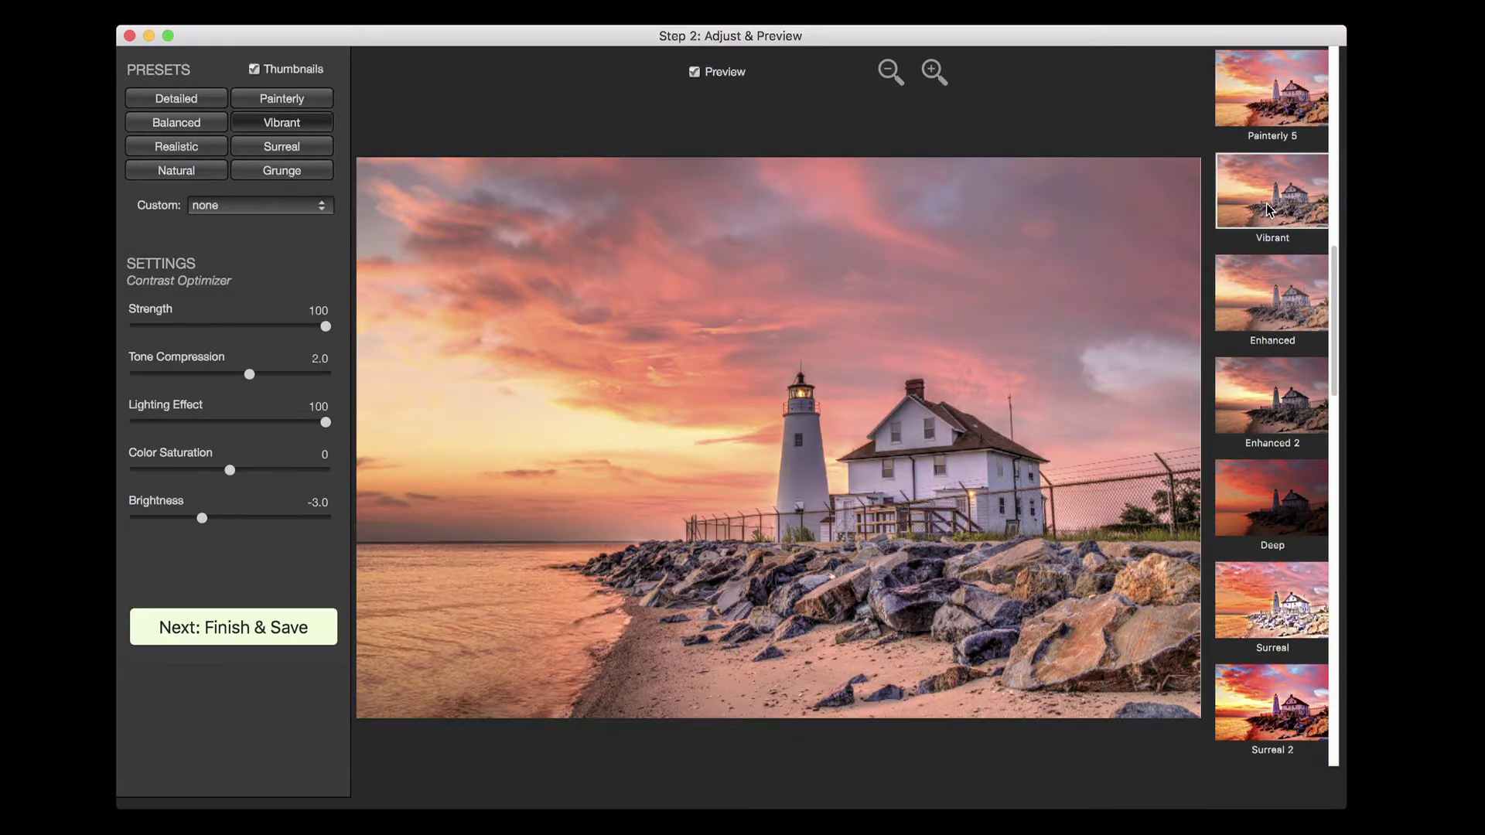
left_click(1275, 305)
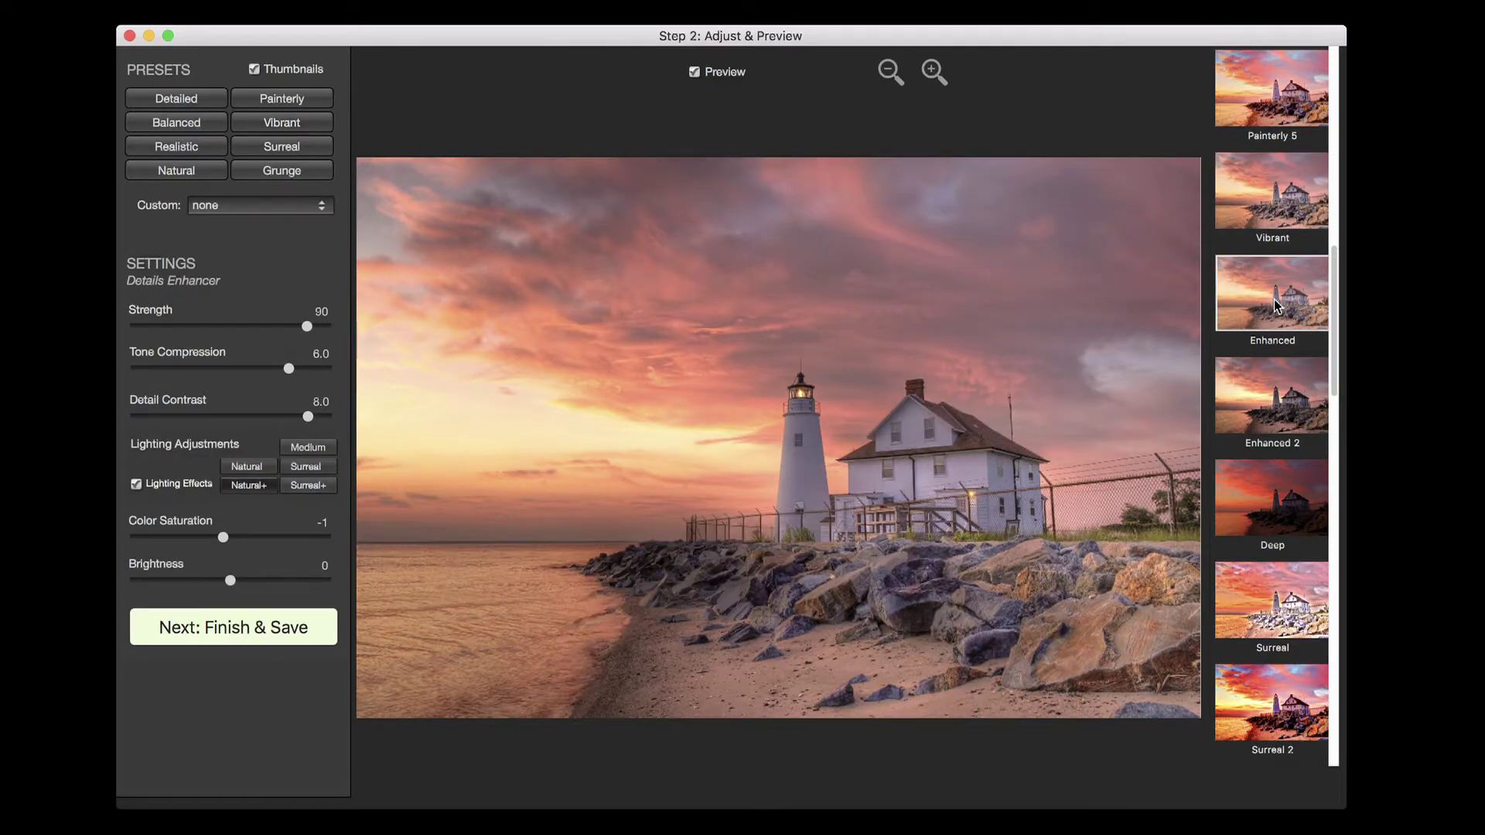
left_click(1306, 594)
scroll(1306, 597, "down", 2)
scroll(1306, 597, "down", 10)
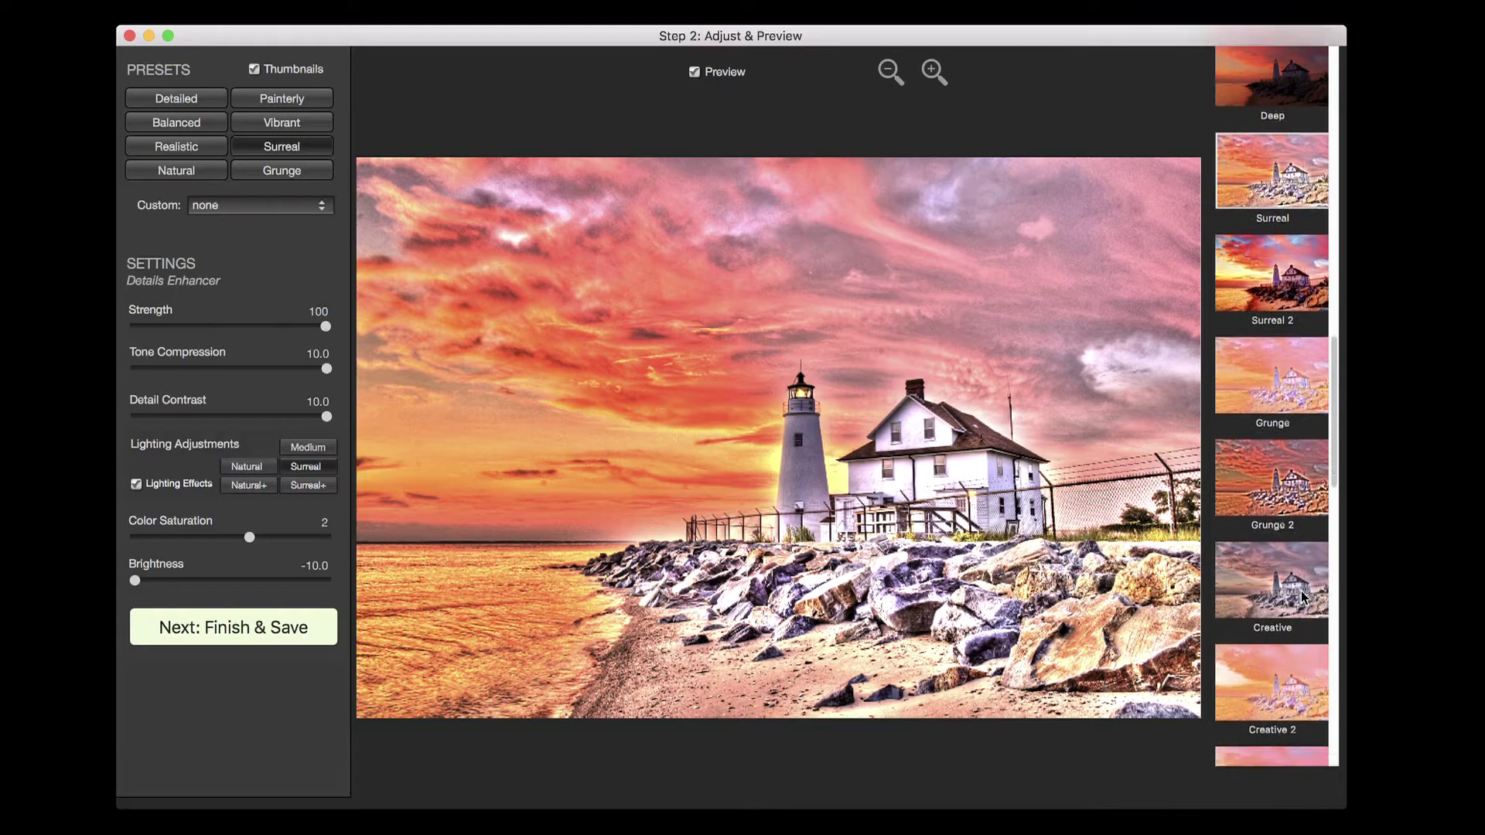
left_click(1270, 245)
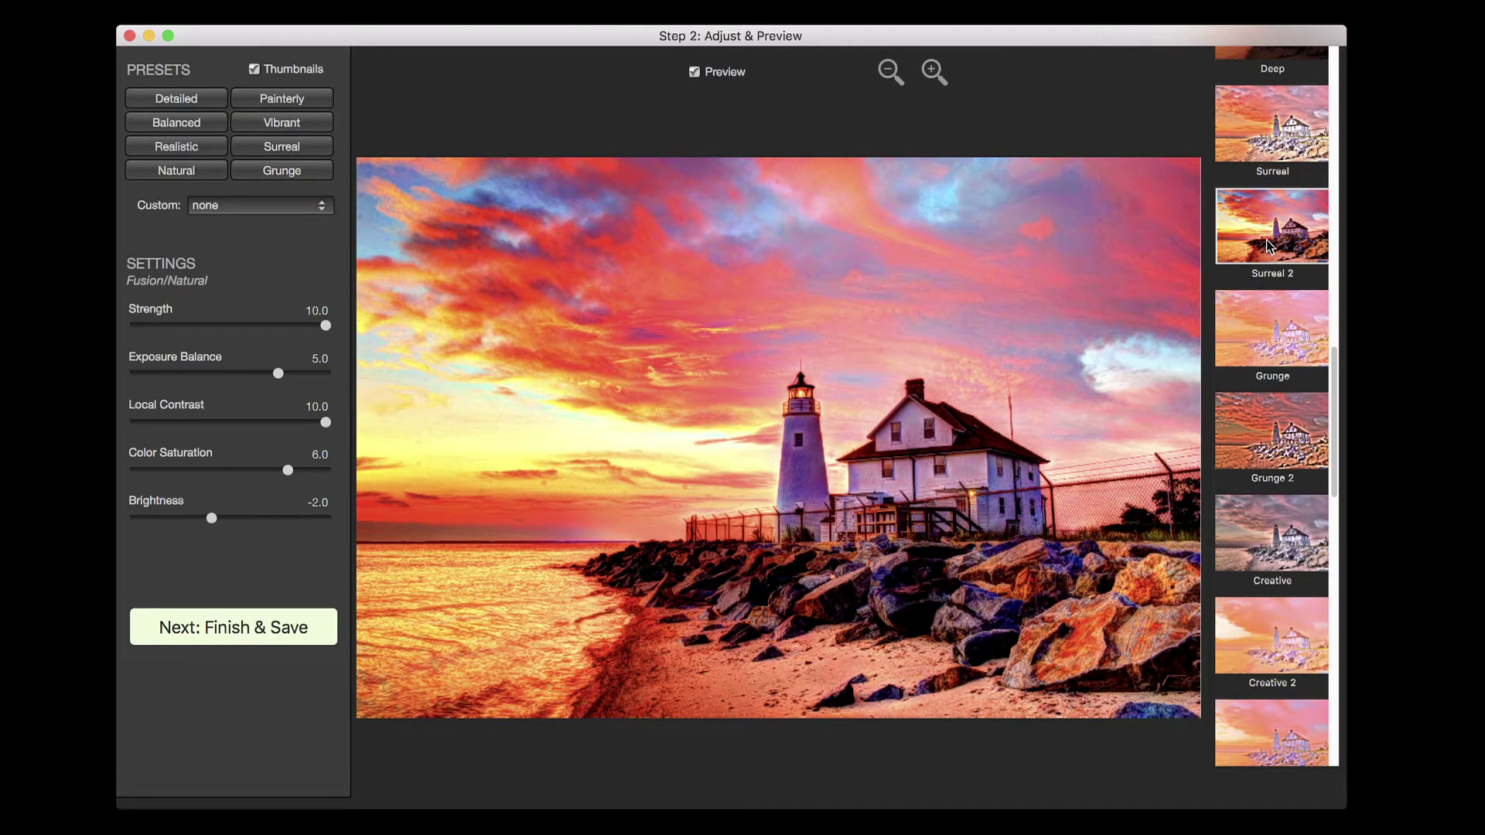
- Try Grunge, Creative and Soft, settling on the Soft 3 preset
left_click(1276, 338)
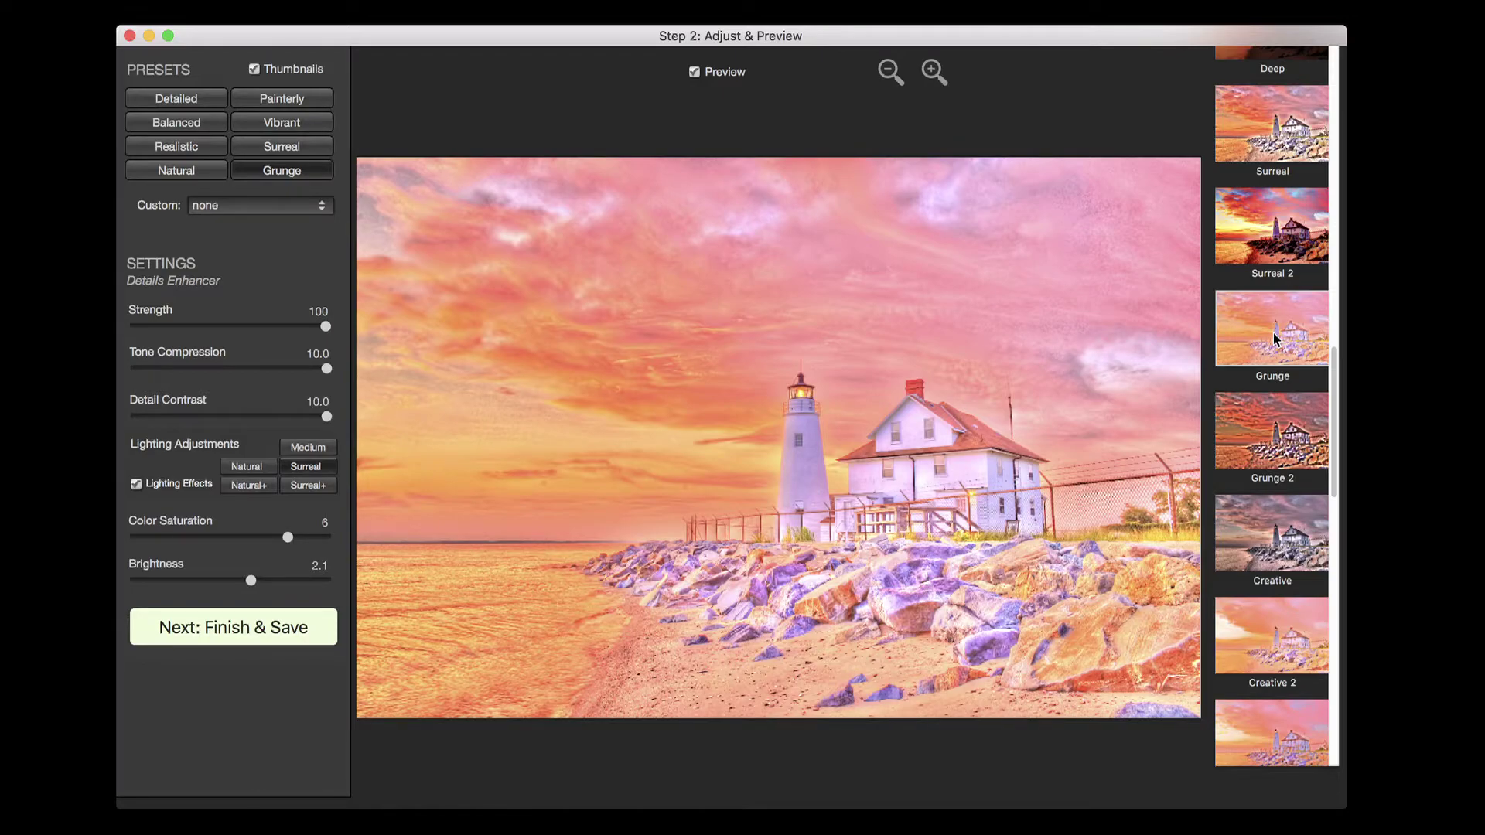
left_click(1282, 537)
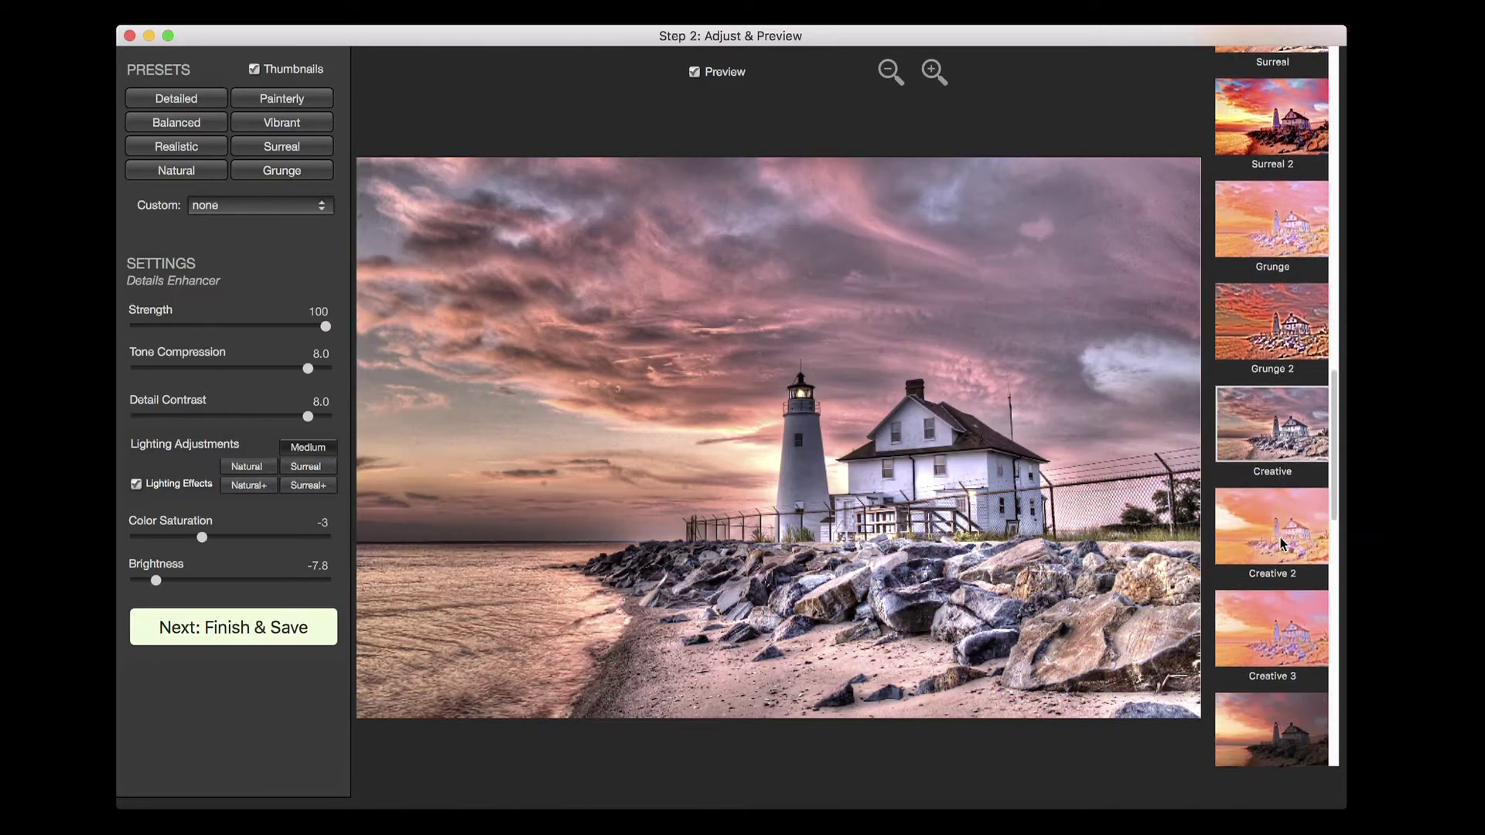
scroll(1281, 543, "down", 10)
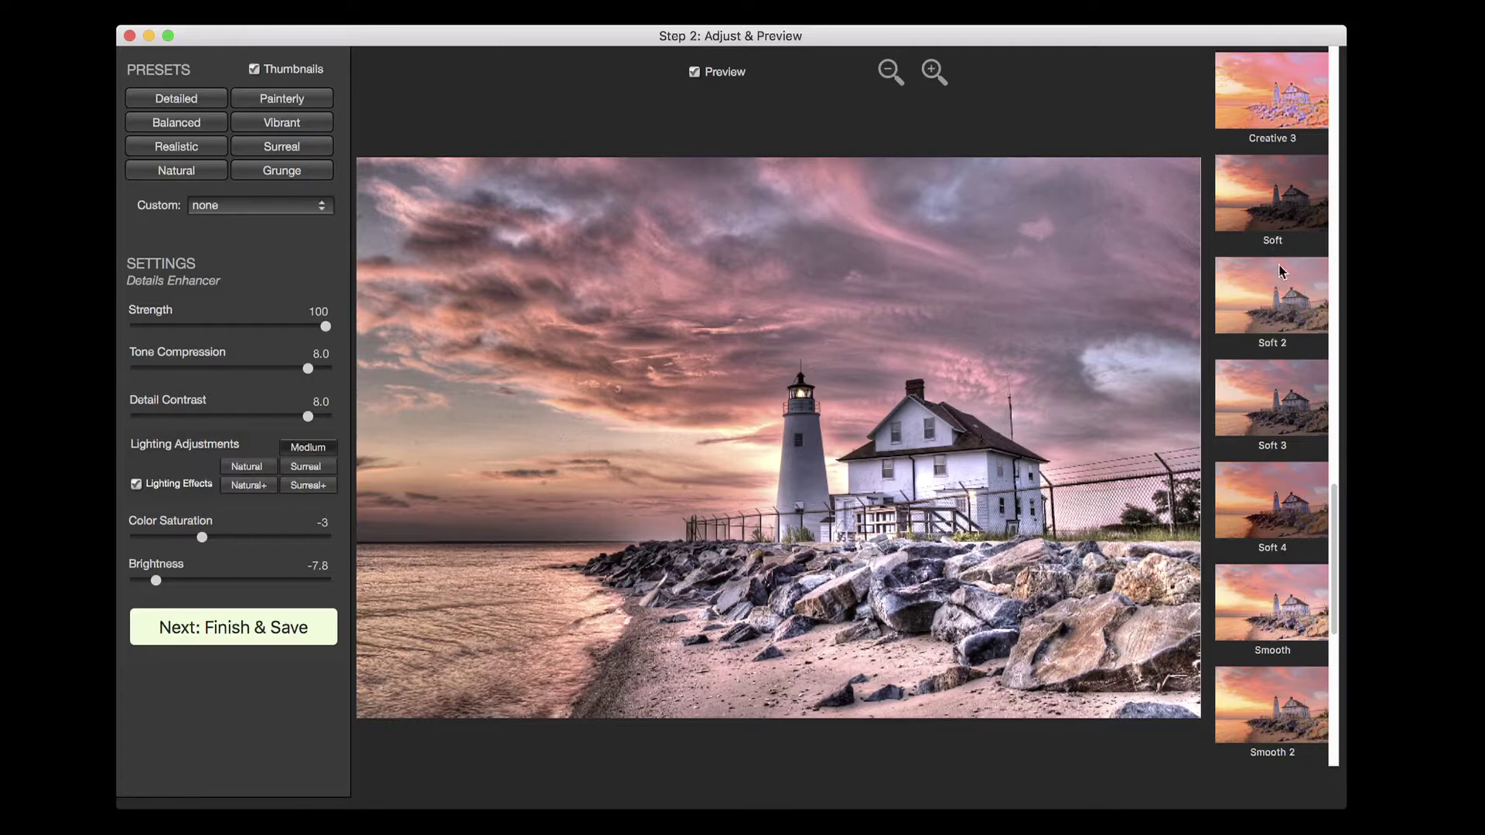
left_click(1277, 199)
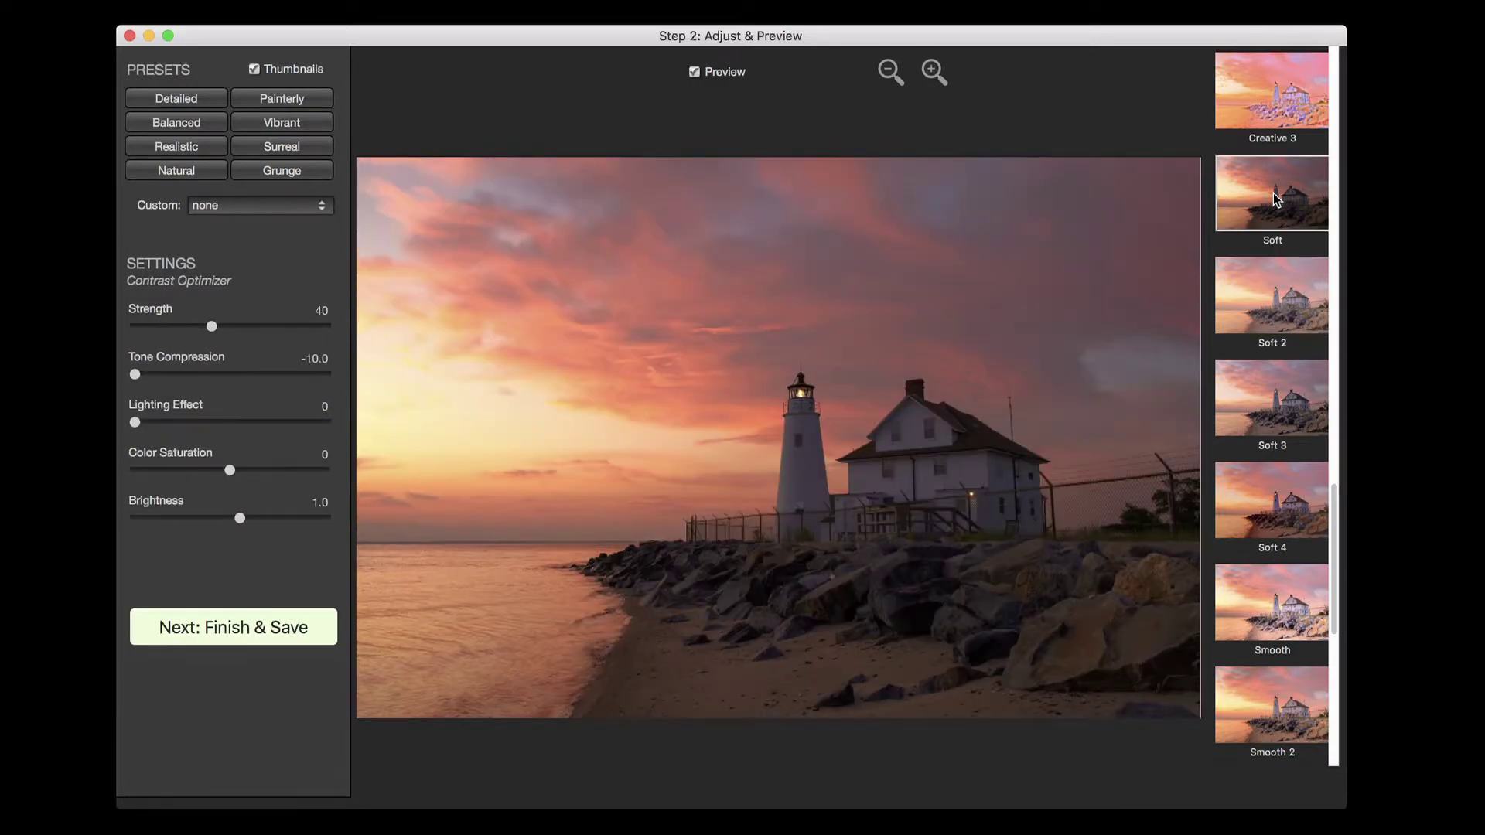
left_click(1280, 404)
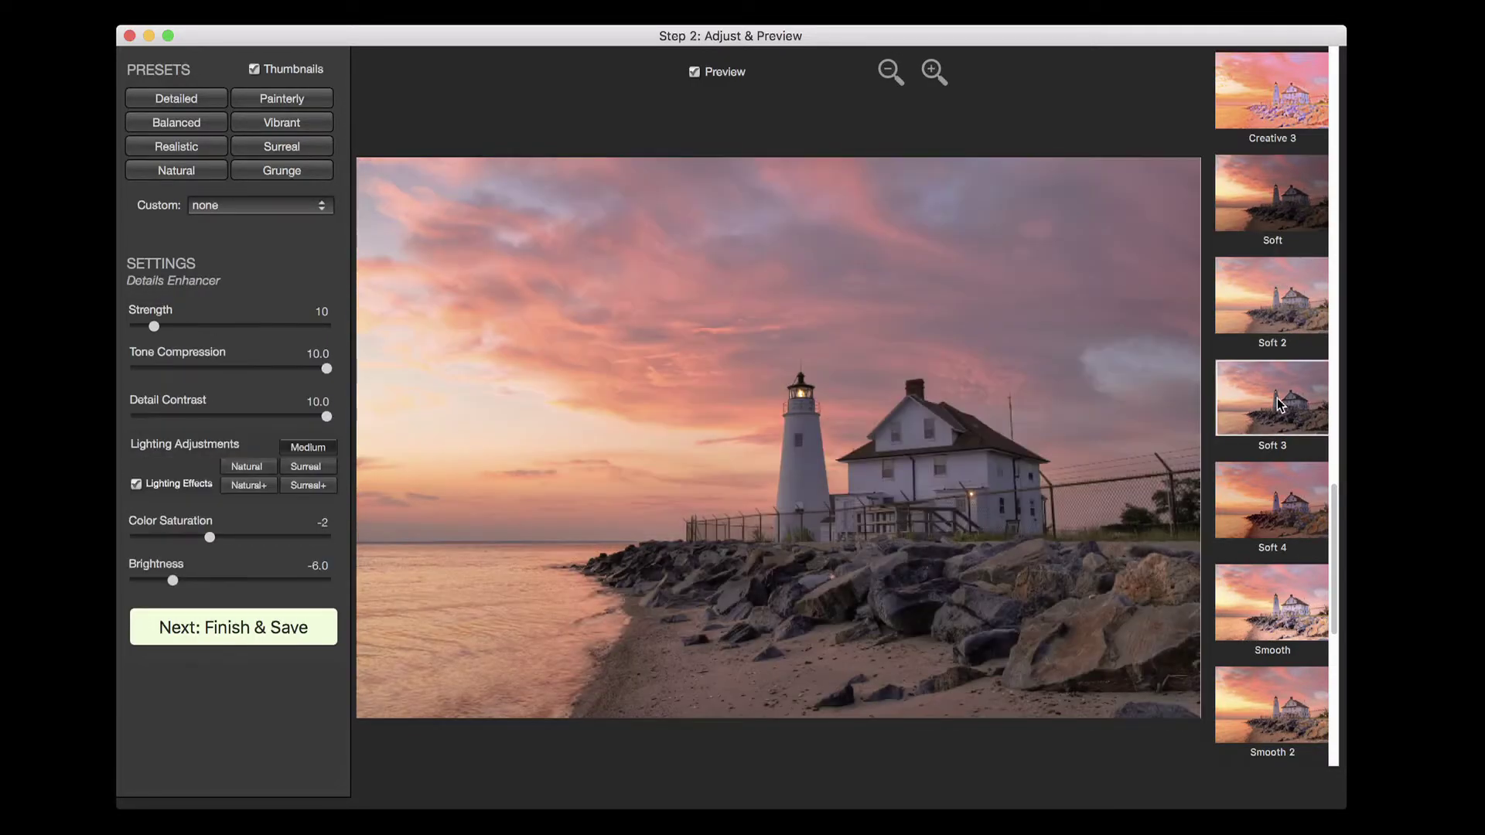
scroll(1282, 404, "down", 5)
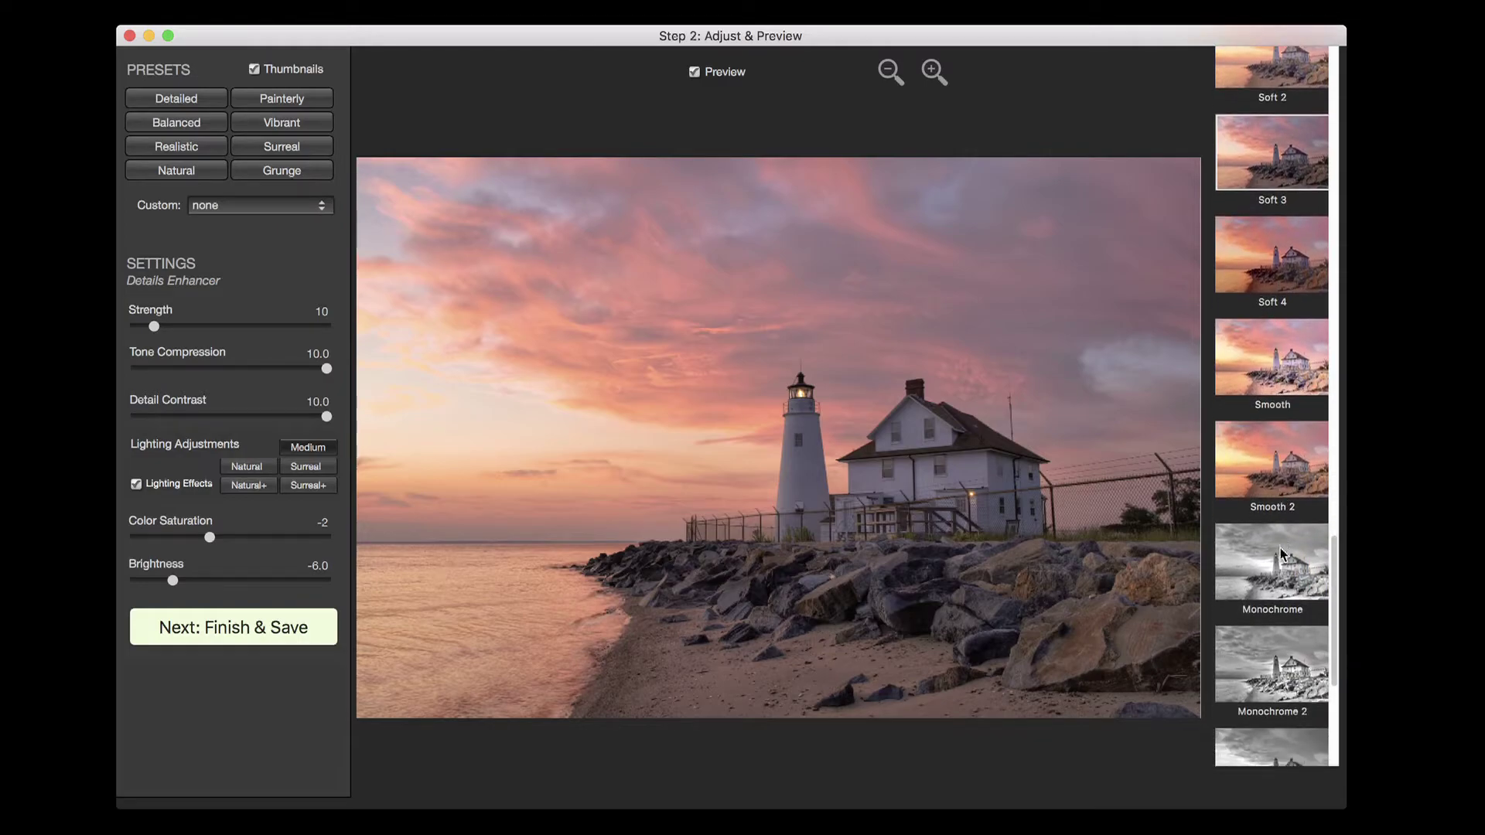
- Switch to the Painterly preset with Color Saturation 3 and generate the full-size image
left_click(1281, 573)
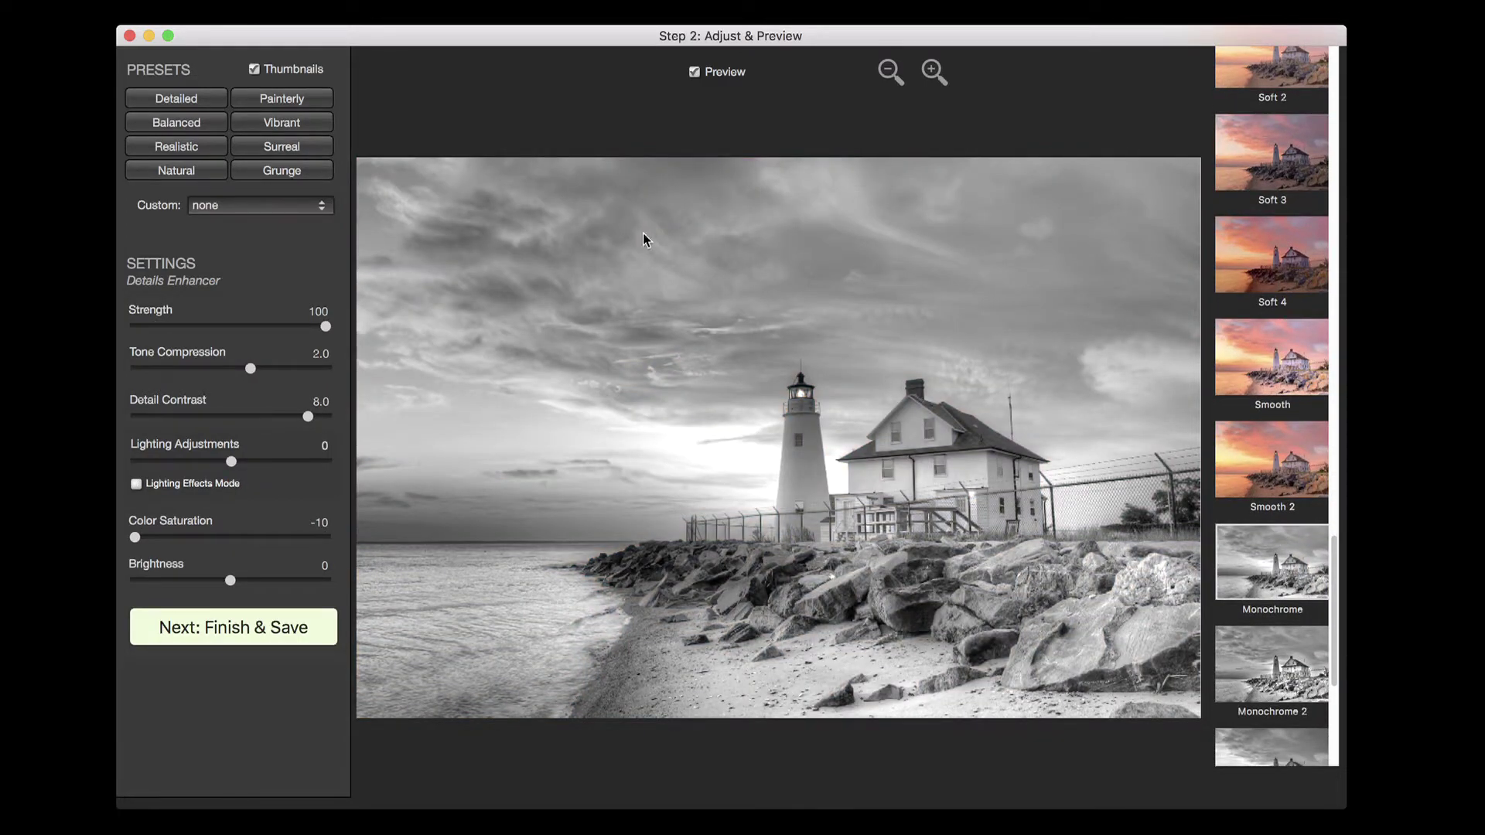
left_click(324, 103)
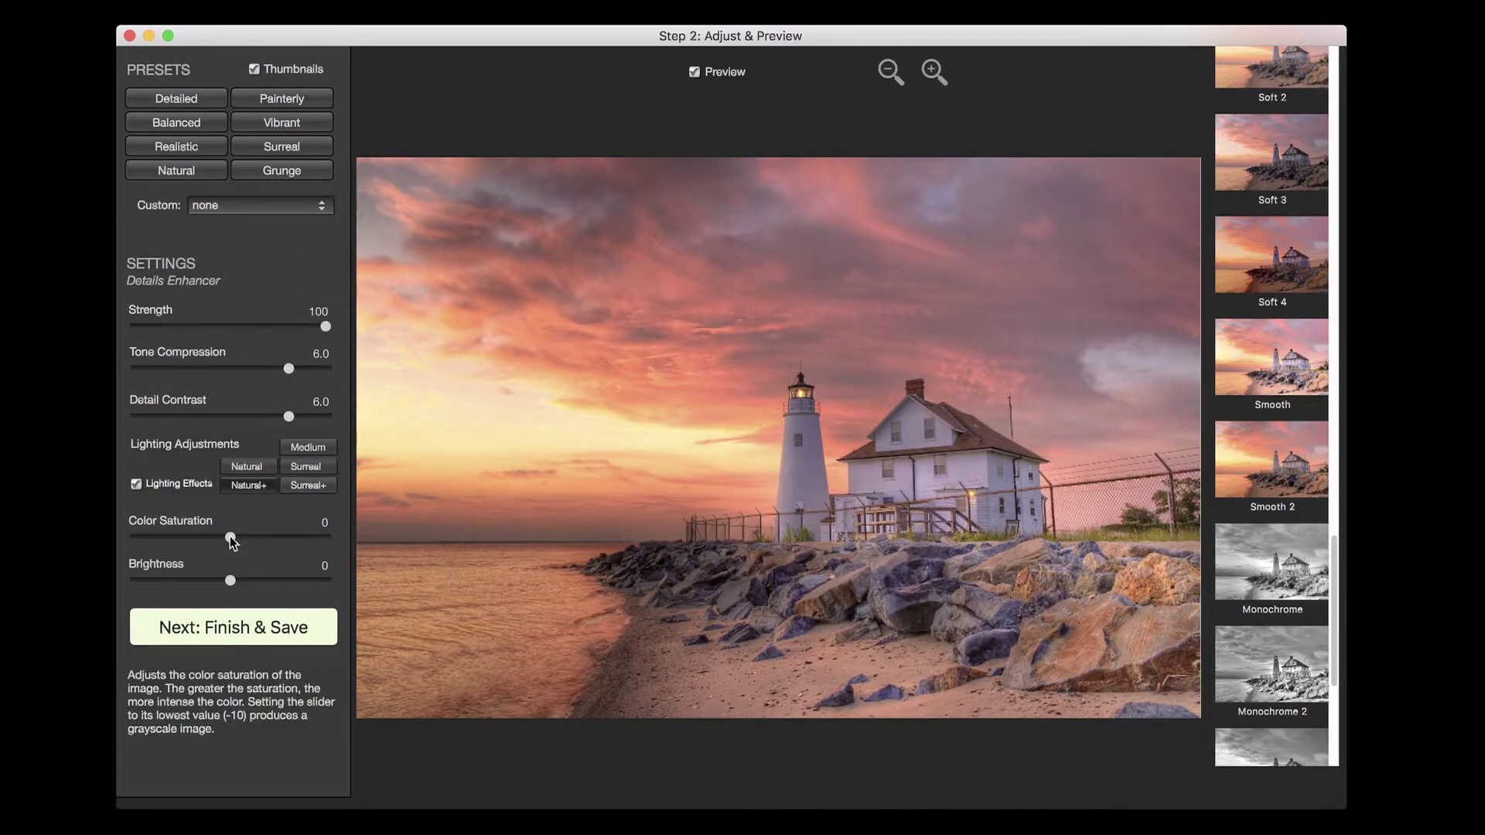
left_click_drag(231, 538, 256, 543)
left_click(261, 632)
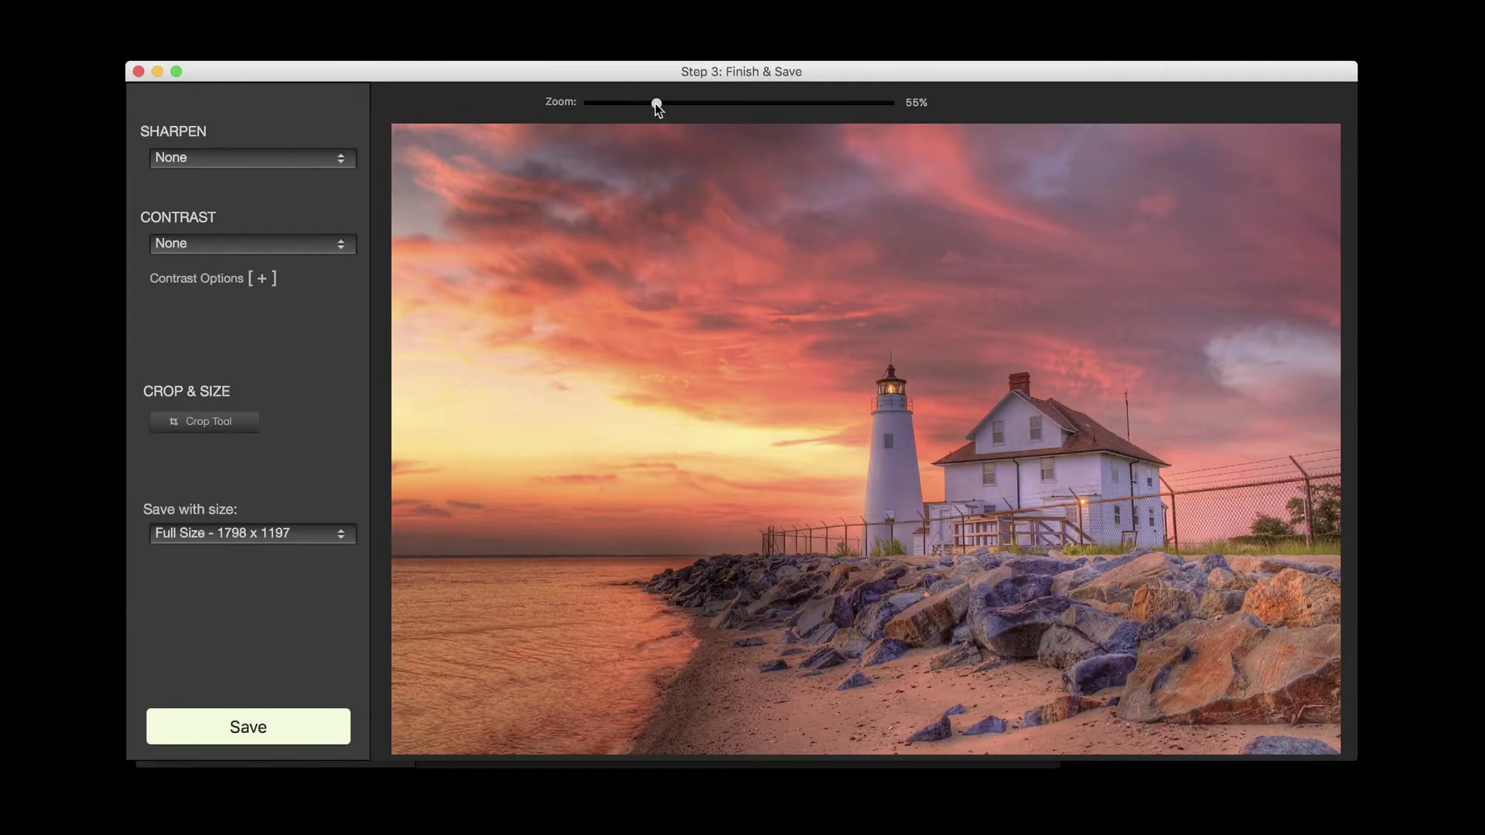
- Zoom to 100% and scroll right to inspect the lighthouse and house
left_click_drag(656, 104, 900, 103)
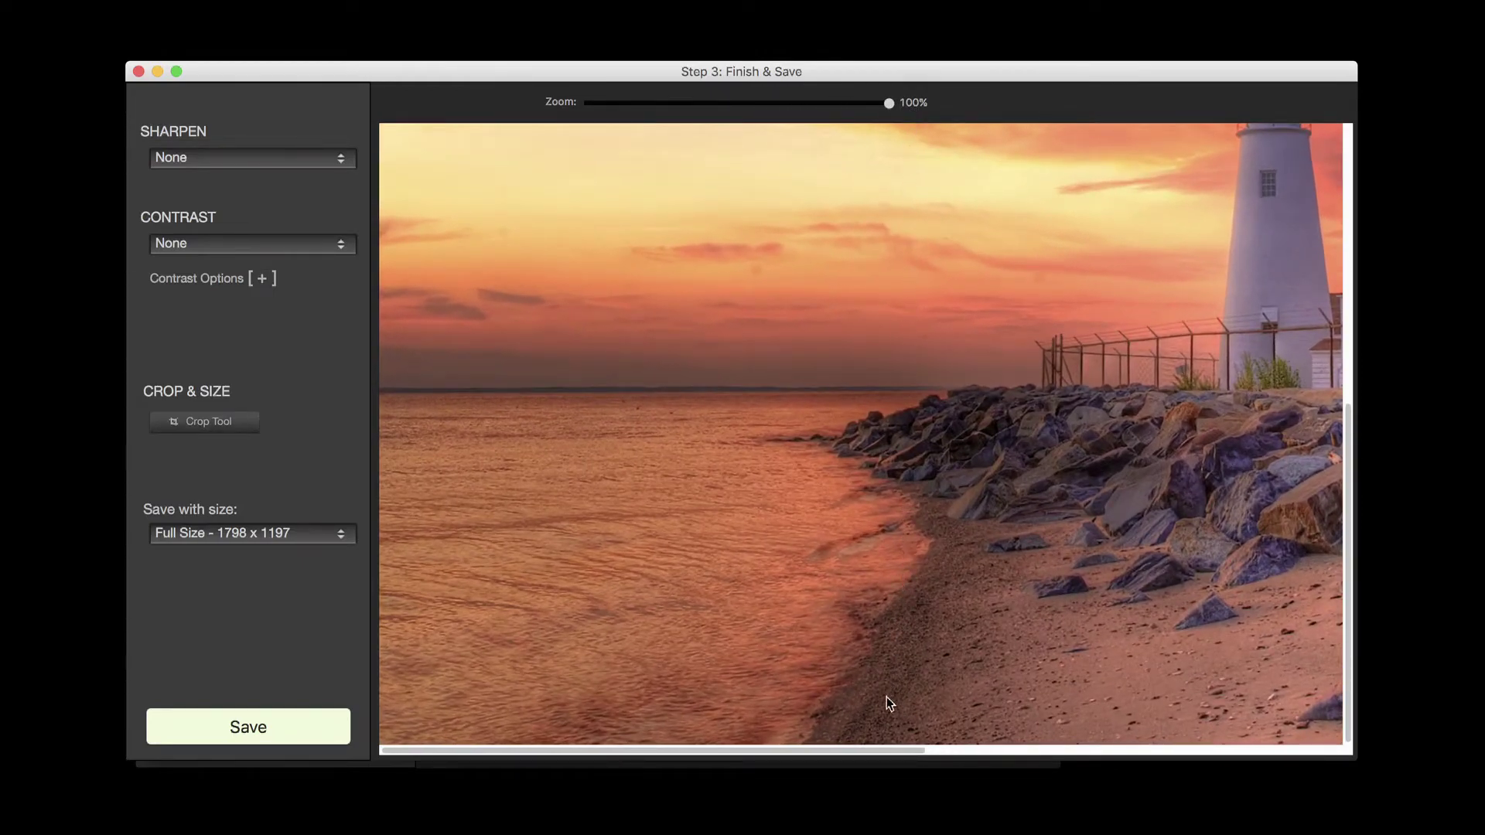
left_click_drag(884, 749, 1346, 642)
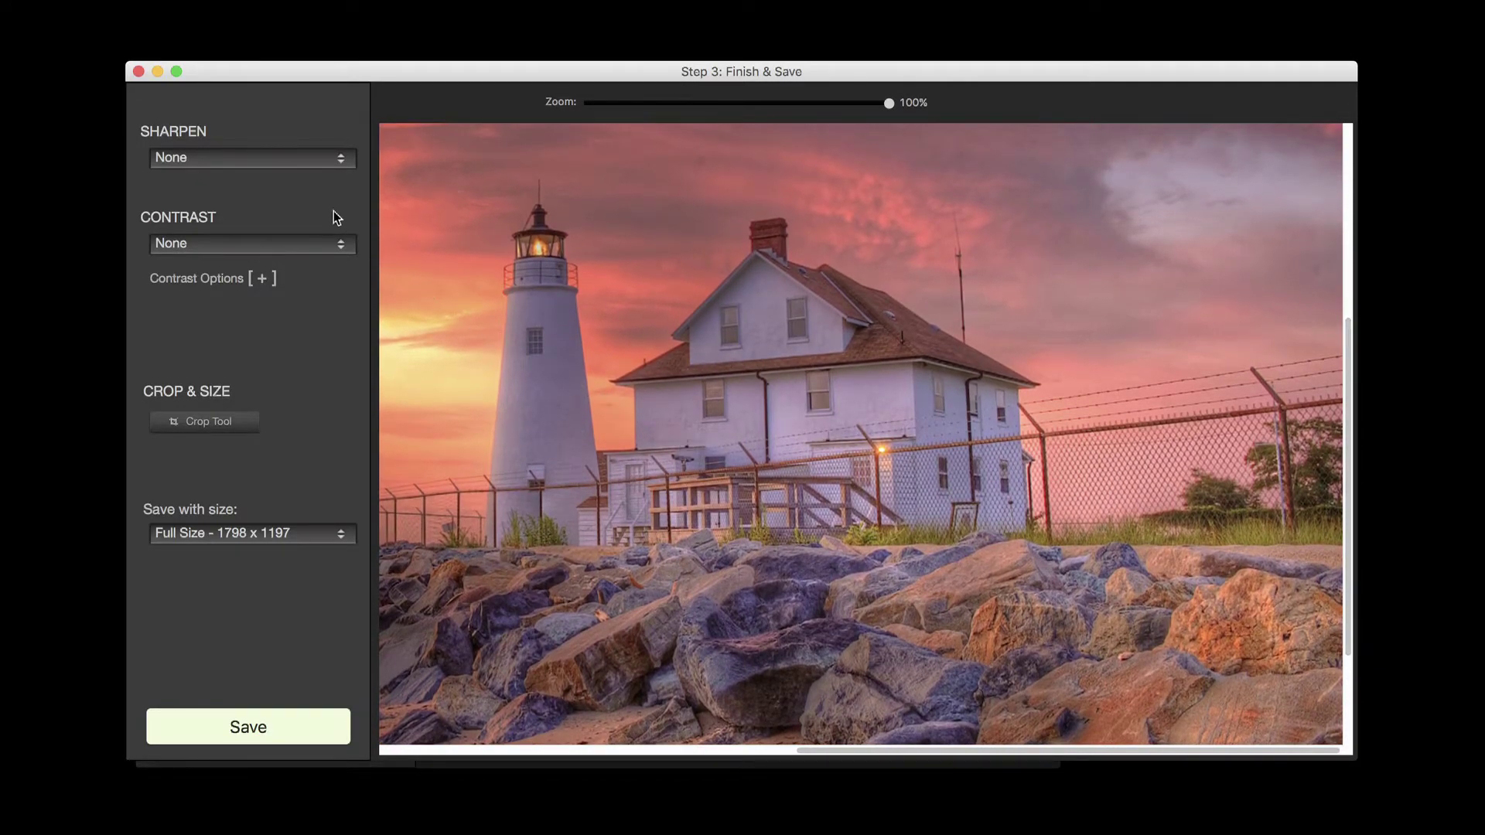
- Apply Medium Sharpening and Mild Contrast, zooming out to 53% to view the whole scene
left_click(304, 158)
left_click(300, 202)
left_click_drag(887, 105, 654, 119)
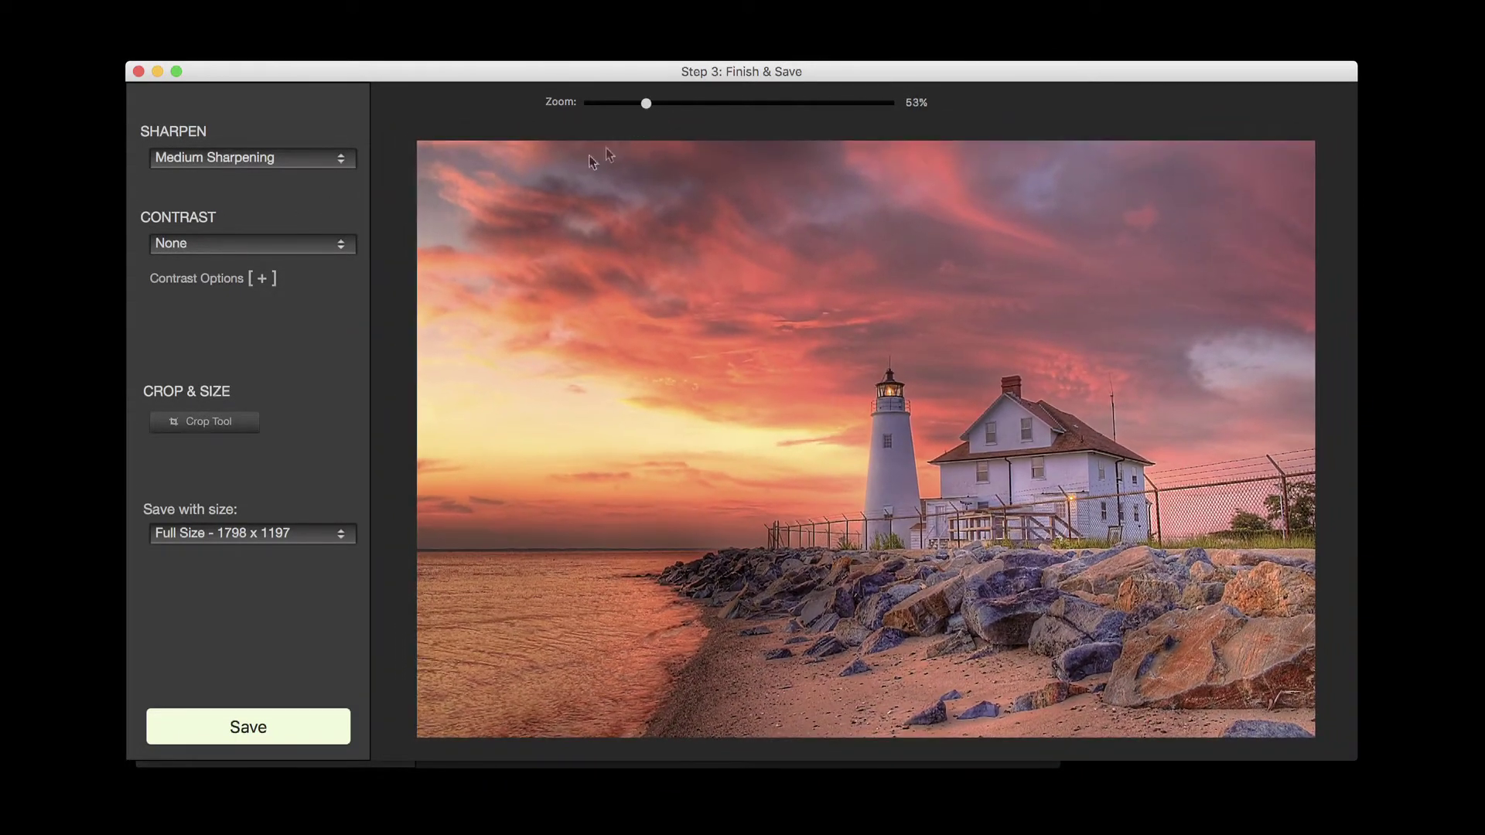
left_click(321, 246)
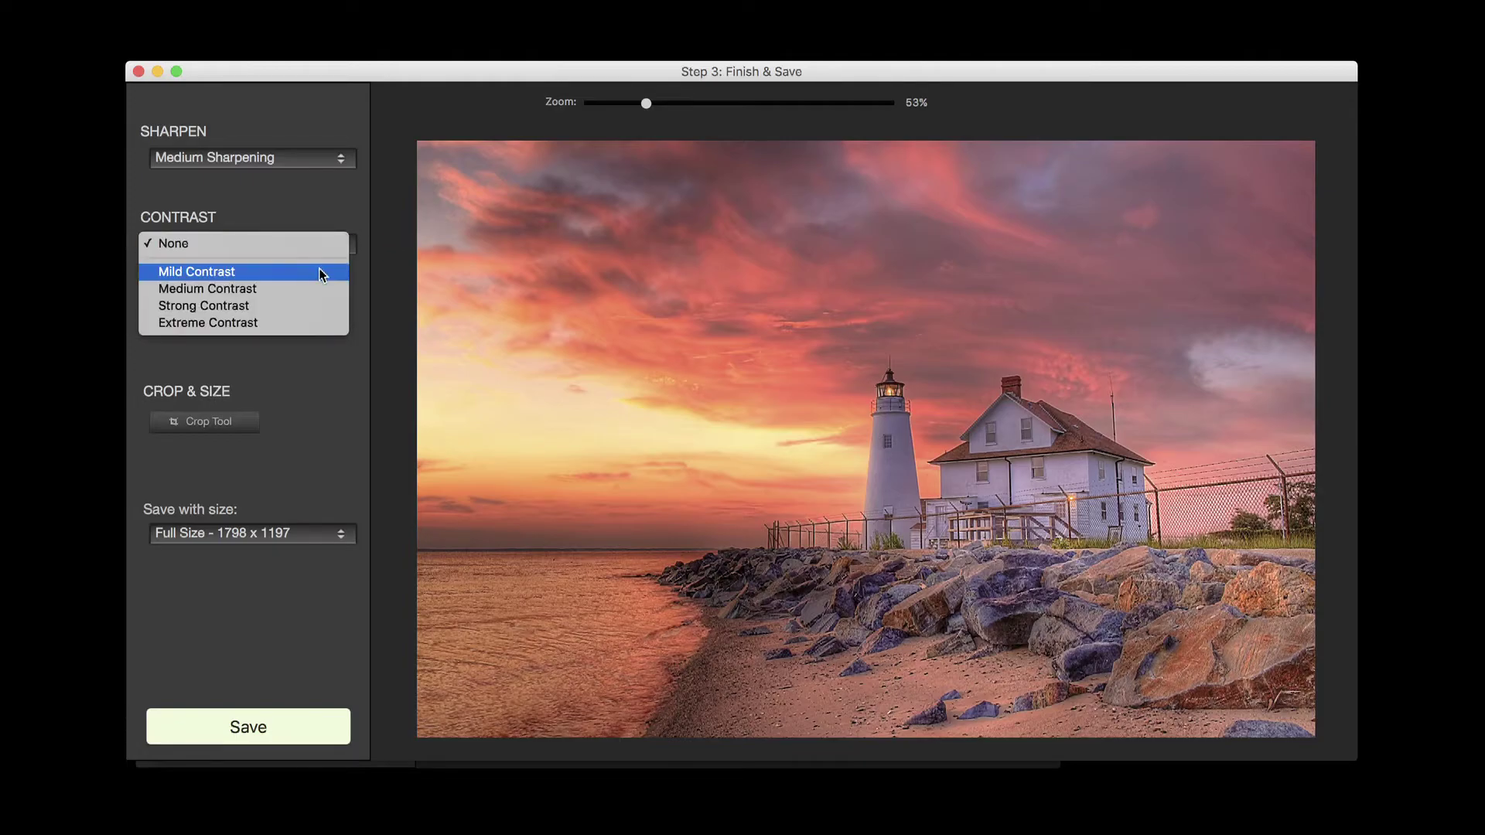
left_click(320, 272)
left_click(319, 246)
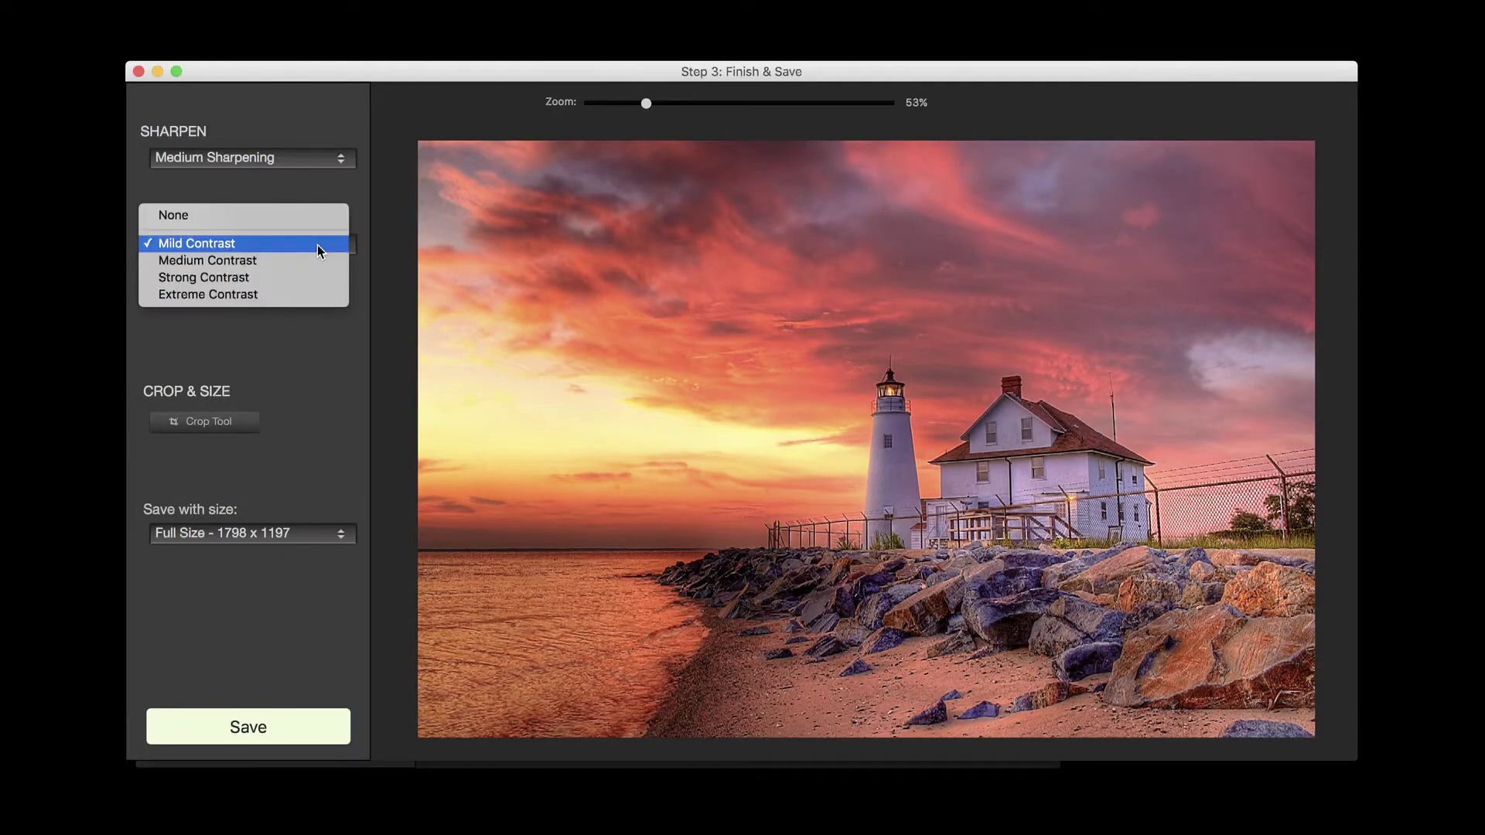
left_click(319, 279)
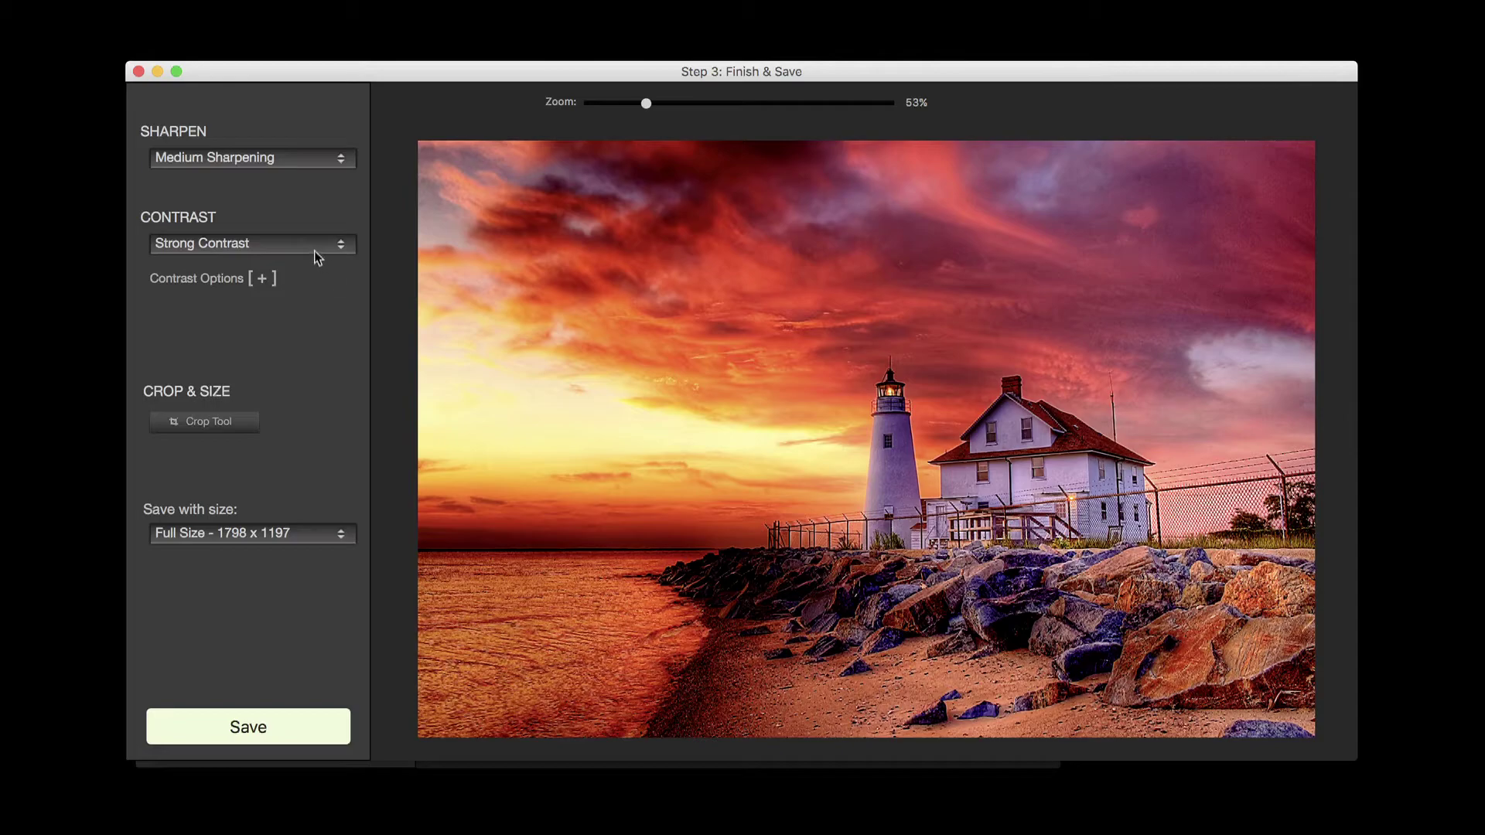
left_click(315, 244)
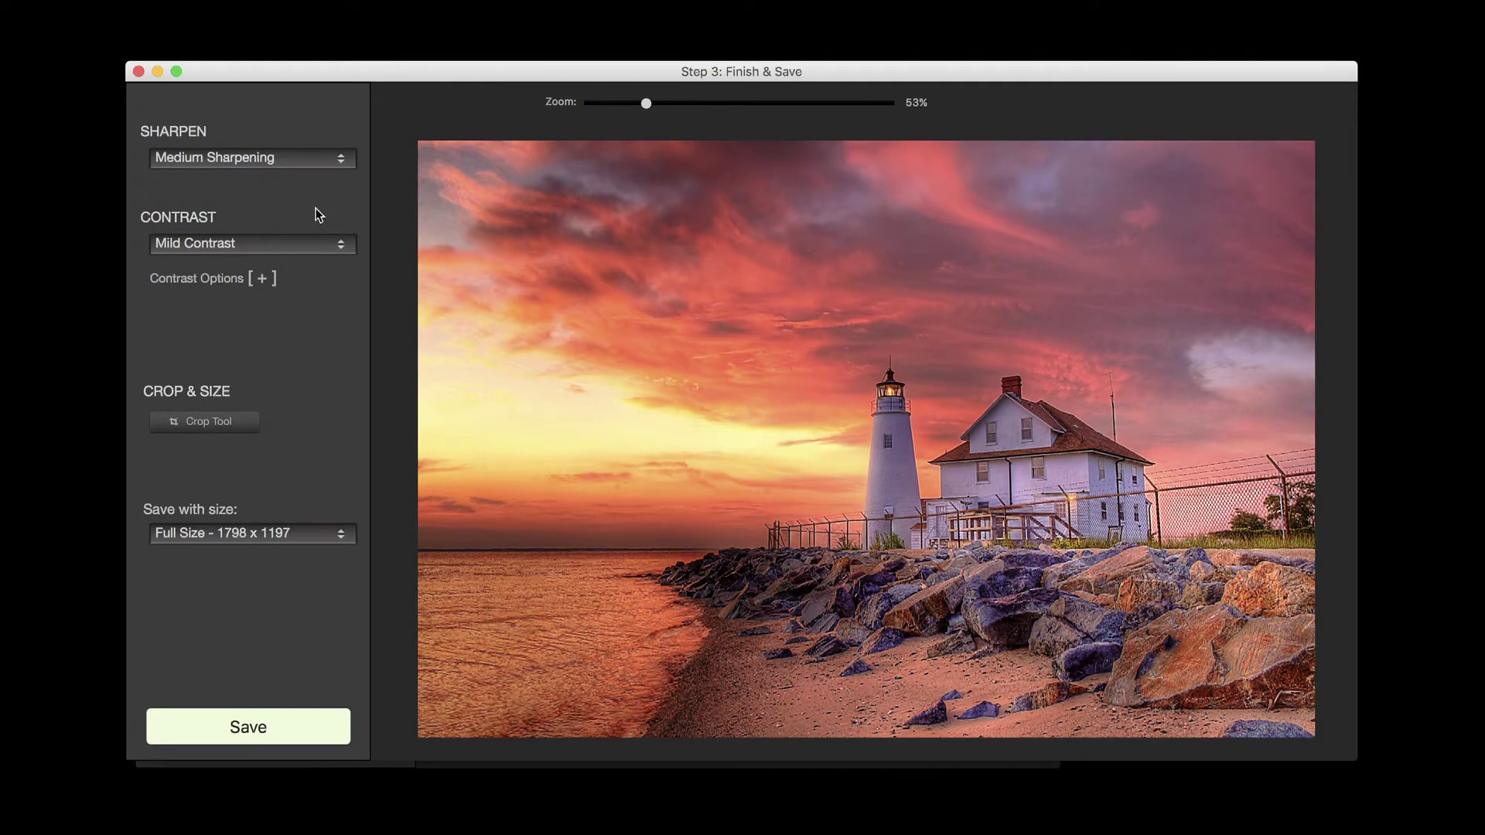
- Crop to a slightly tighter, left-shifted frame, leaving the image 1592 x 1060
left_click(244, 424)
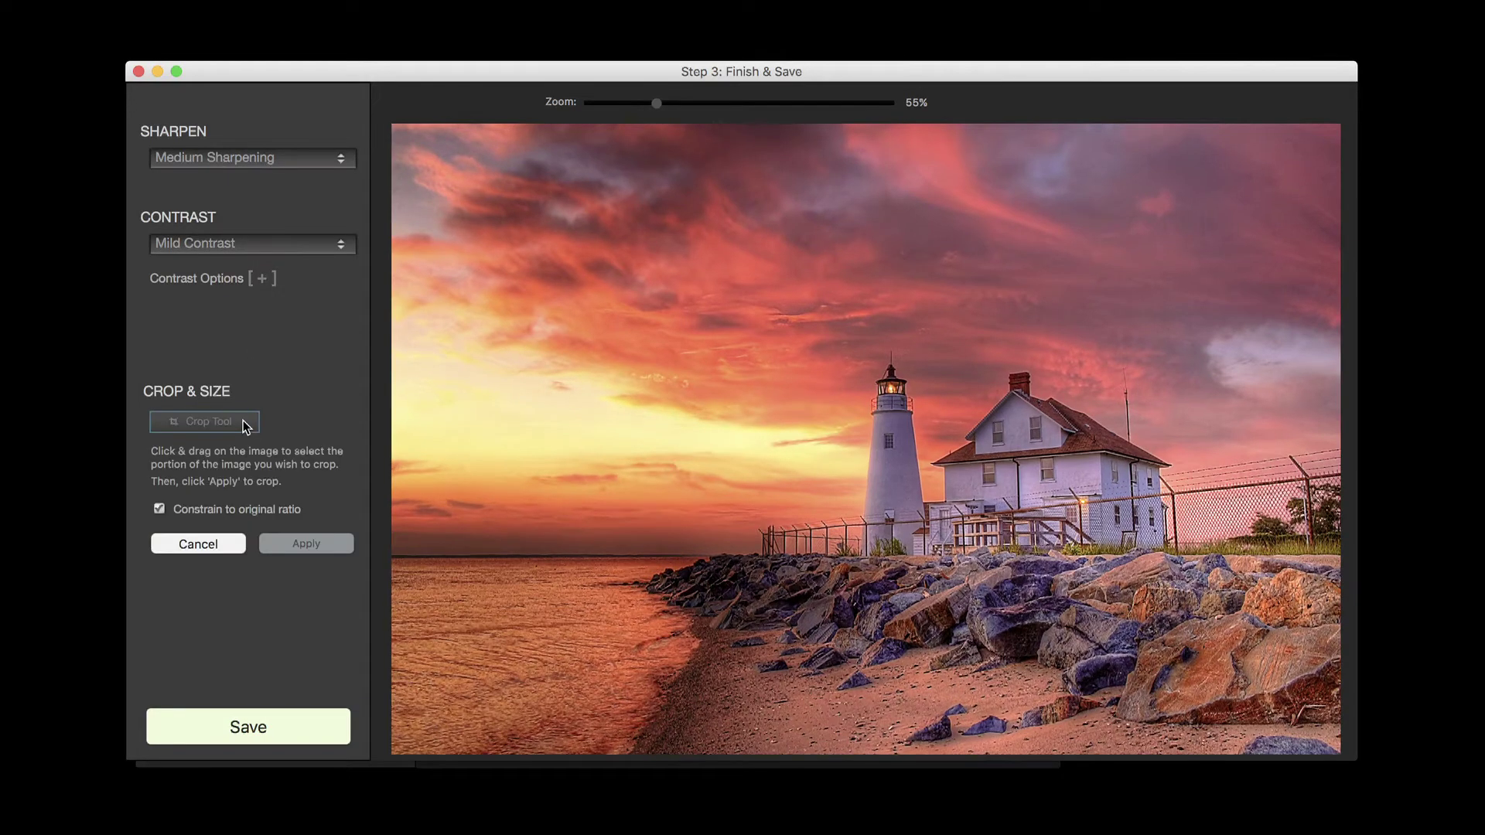
left_click_drag(439, 165, 1153, 730)
mouse_move(1137, 624)
left_mouse_down()
mouse_move(1127, 606)
mouse_move(1137, 624)
mouse_move(1097, 619)
mouse_move(1111, 618)
left_mouse_up()
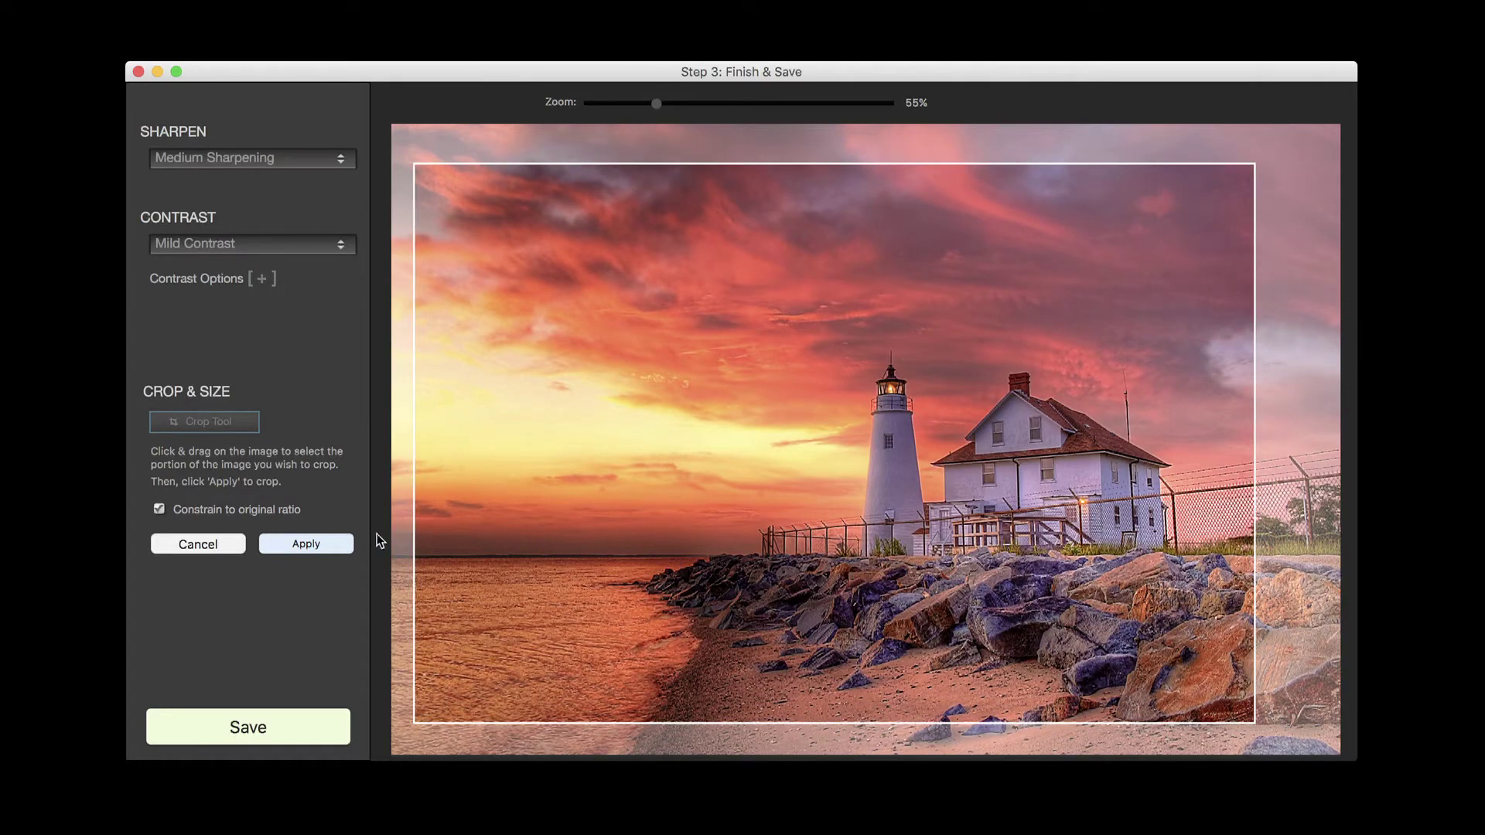
left_click(341, 545)
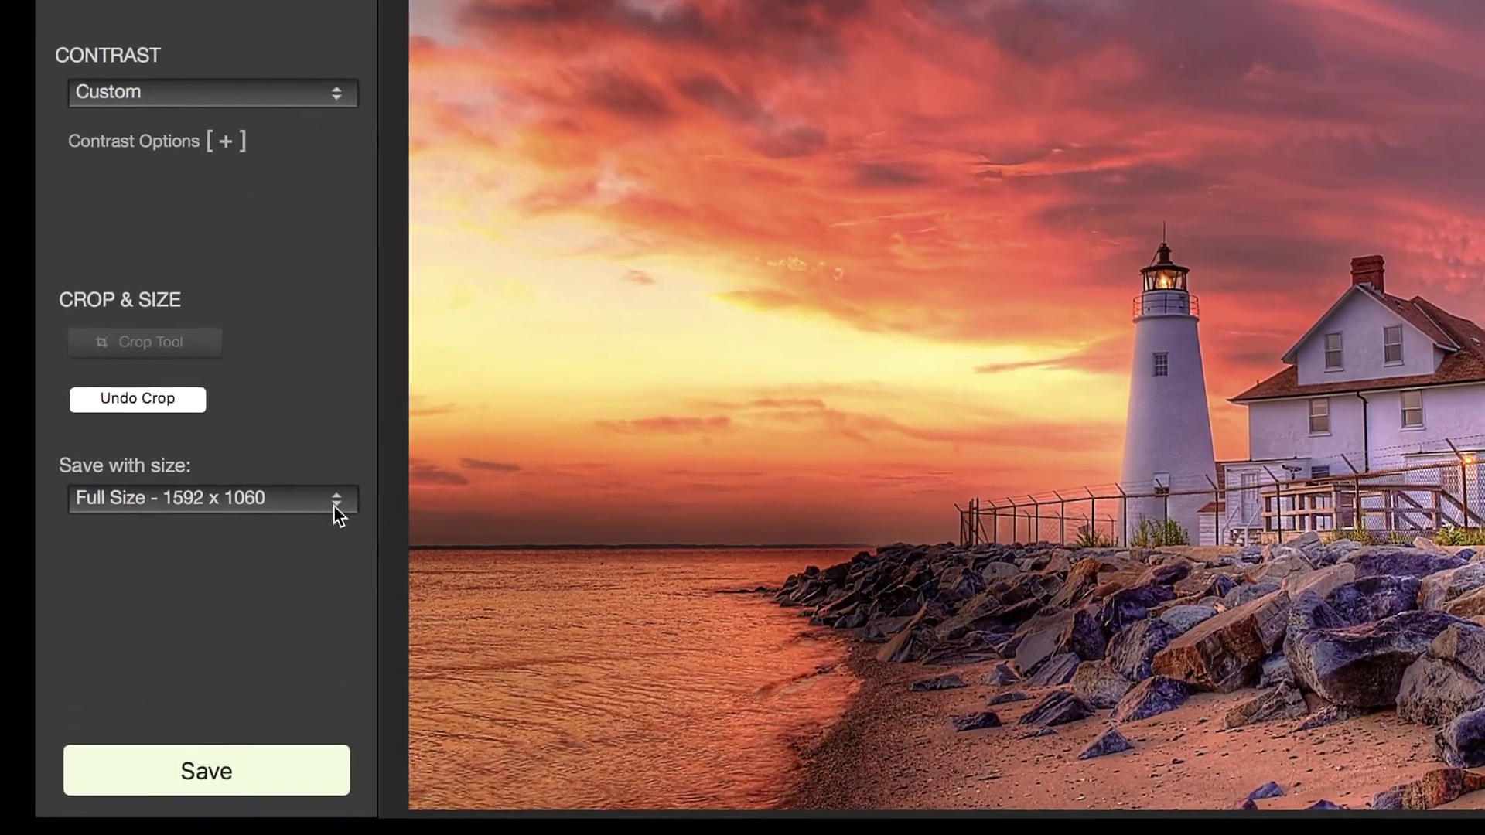
- Choose Half Size 796 x 530 output and start saving the JPEG
left_click(335, 512)
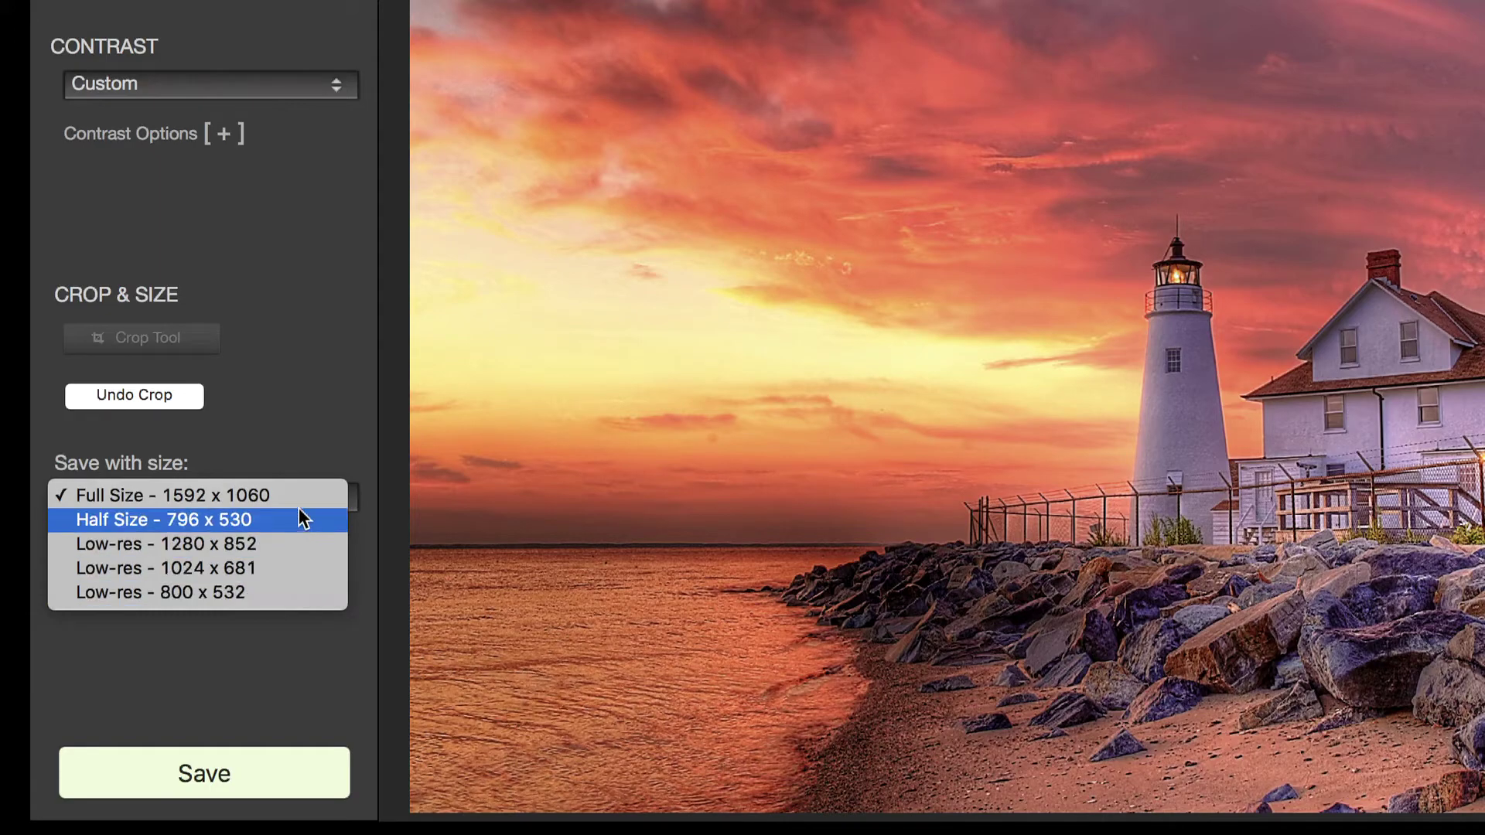
left_click(299, 518)
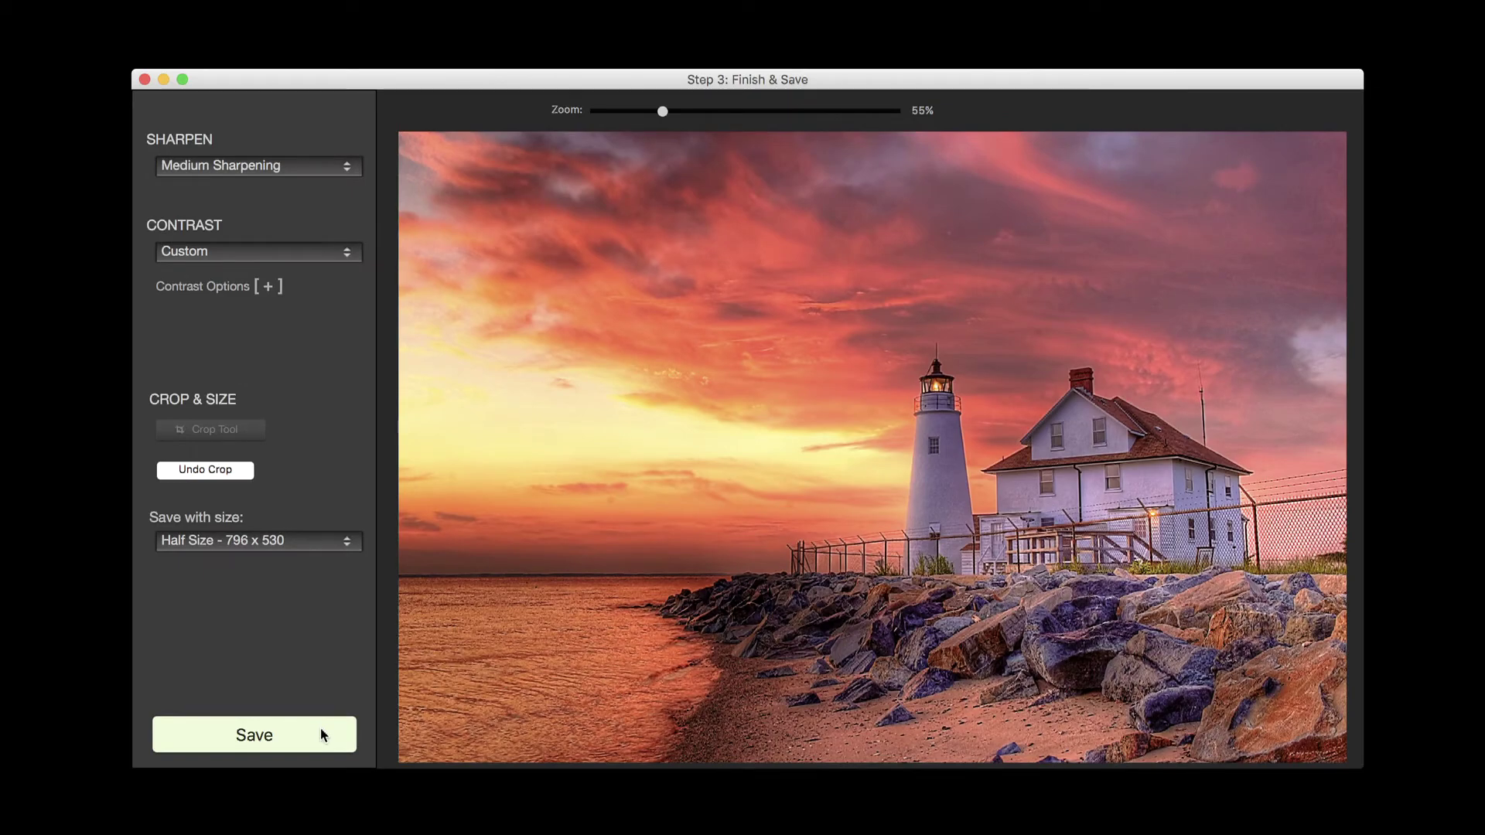
left_click(323, 735)
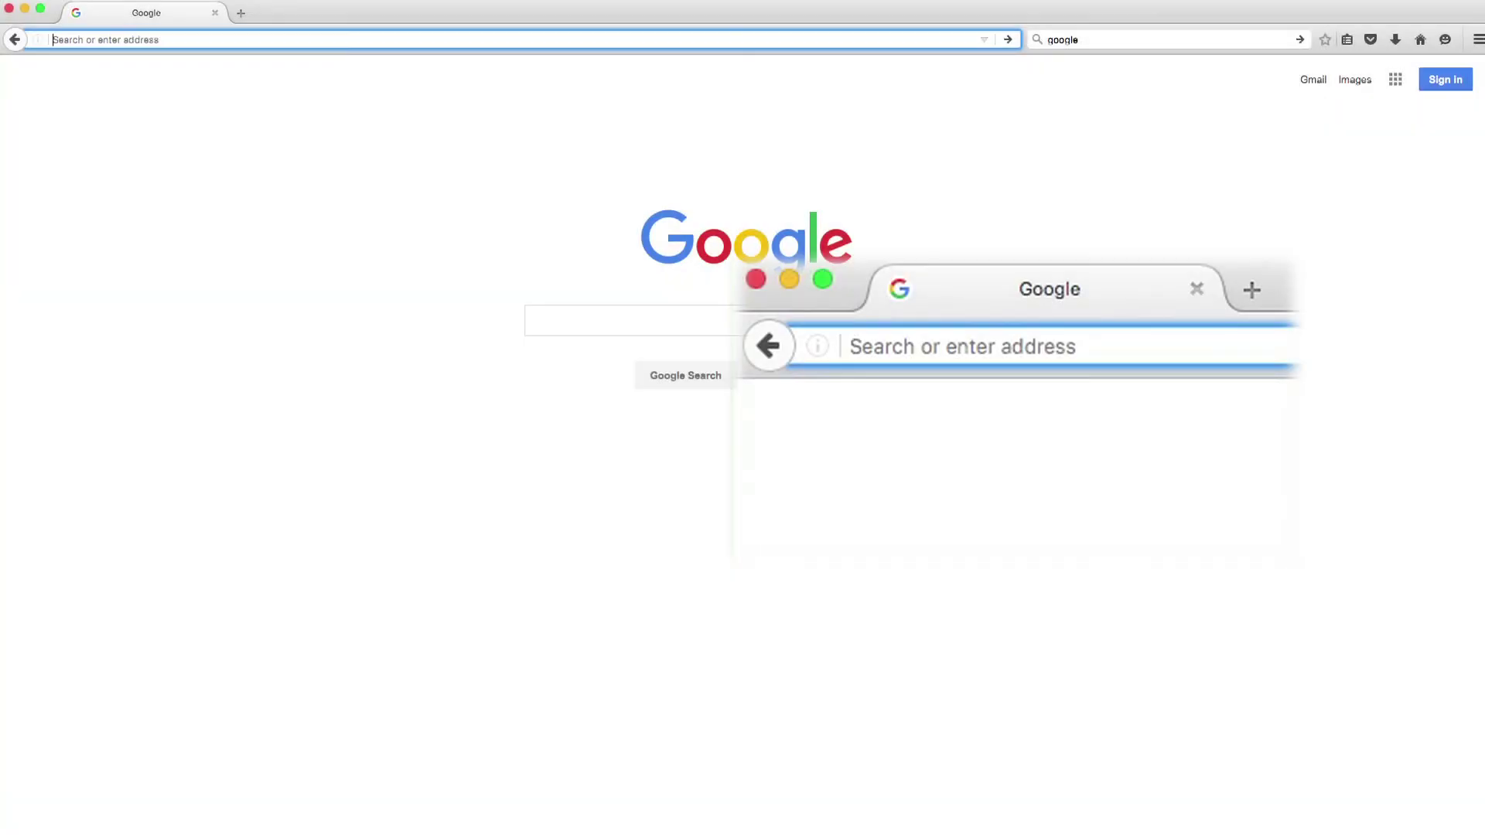
- Go to hdrsoft.com and open its DOWNLOAD products page
type("hdrsoft.co")
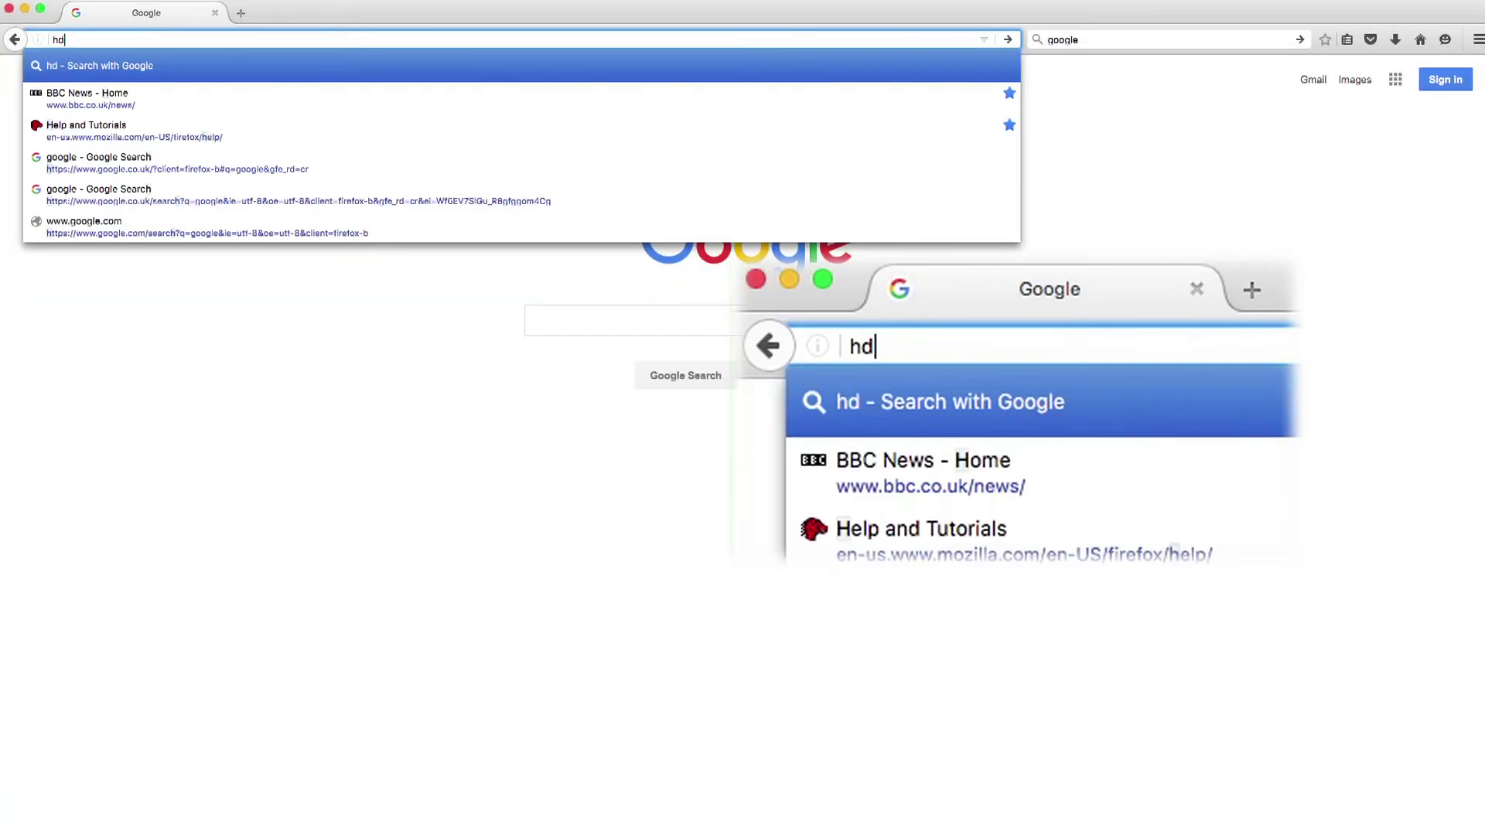
type("m")
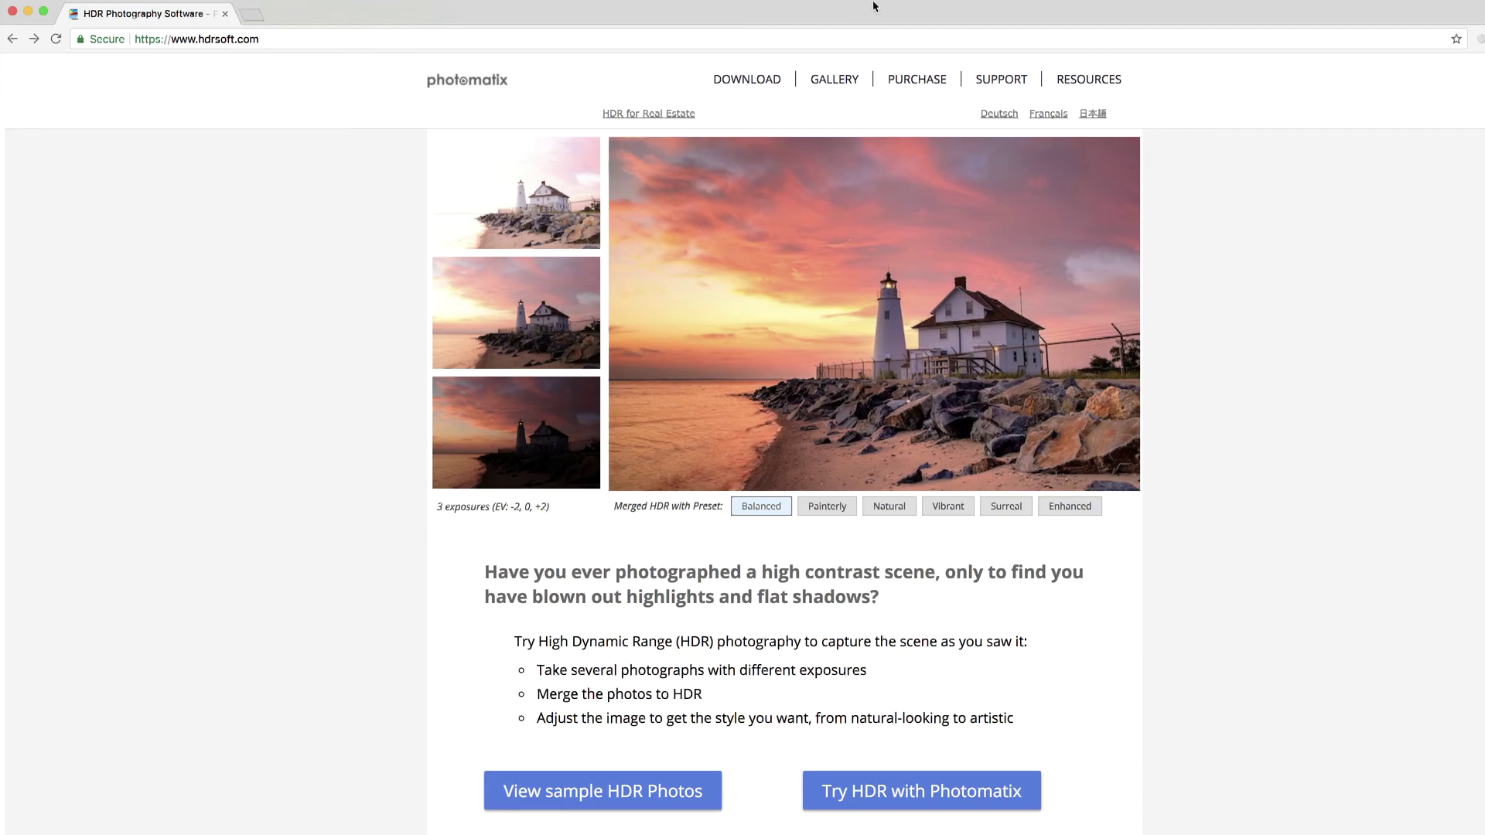
left_click(756, 80)
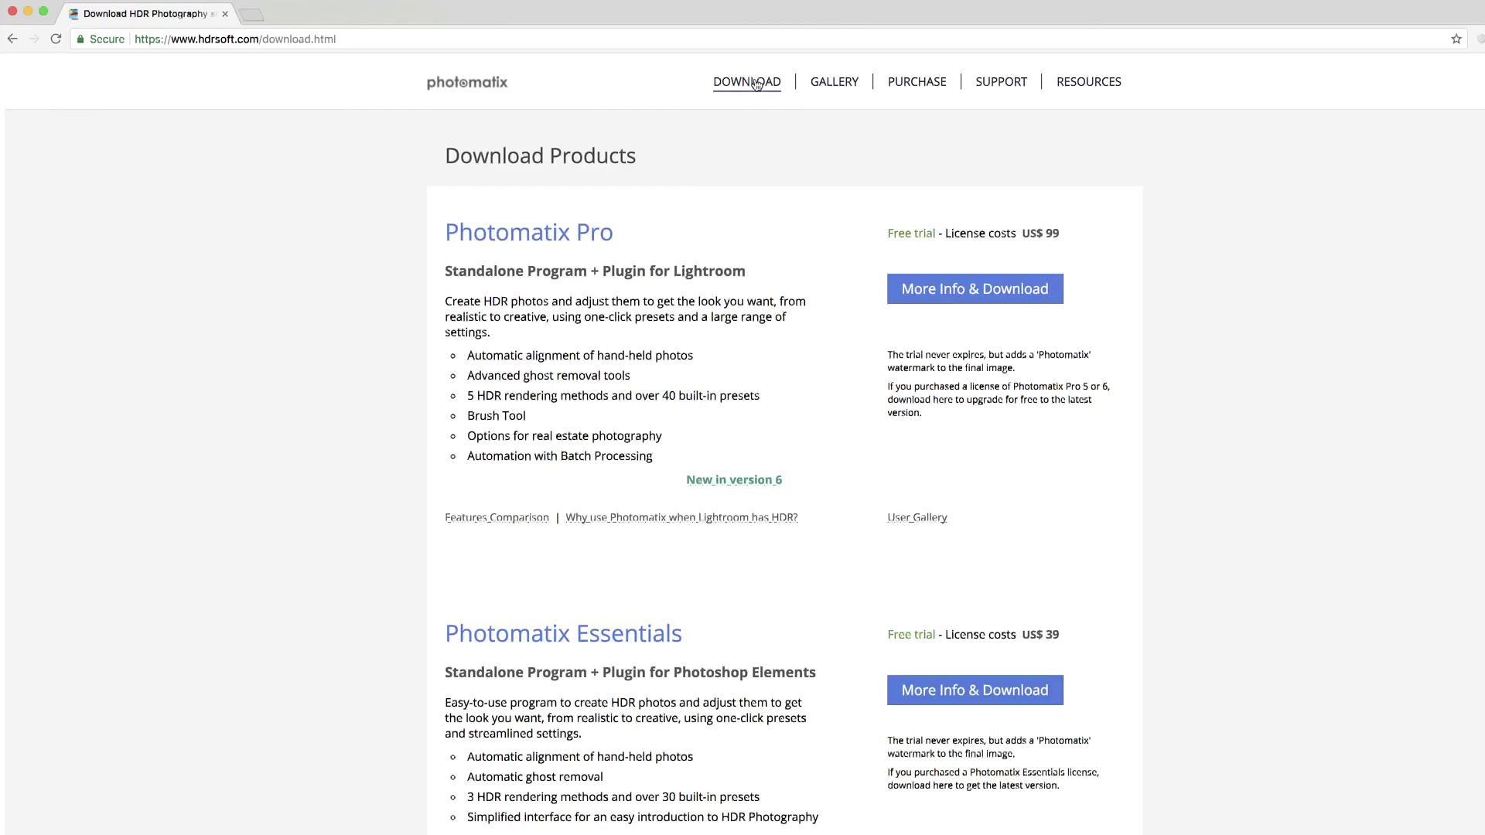